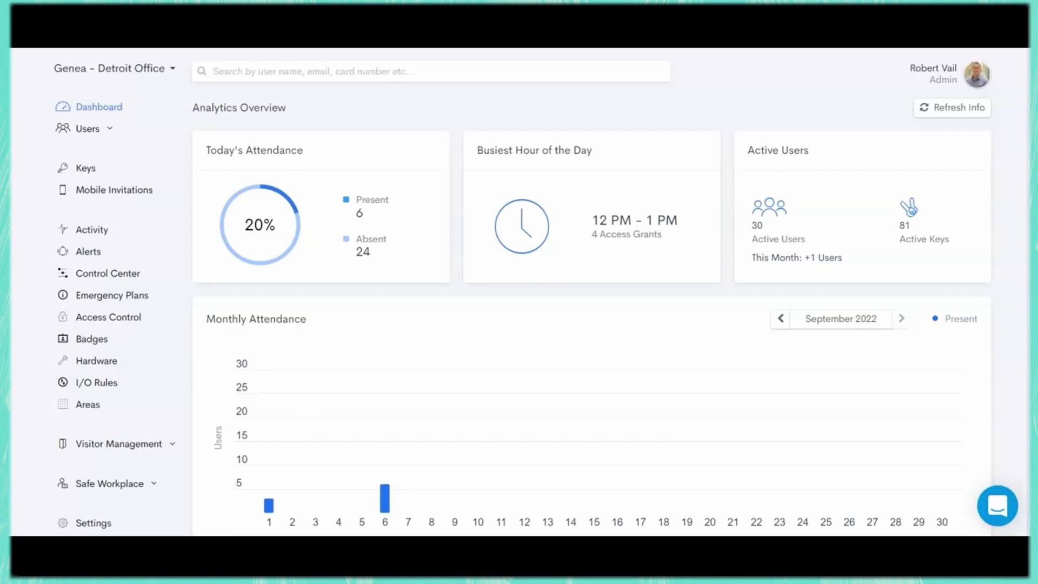
scroll(592, 311, down, 3)
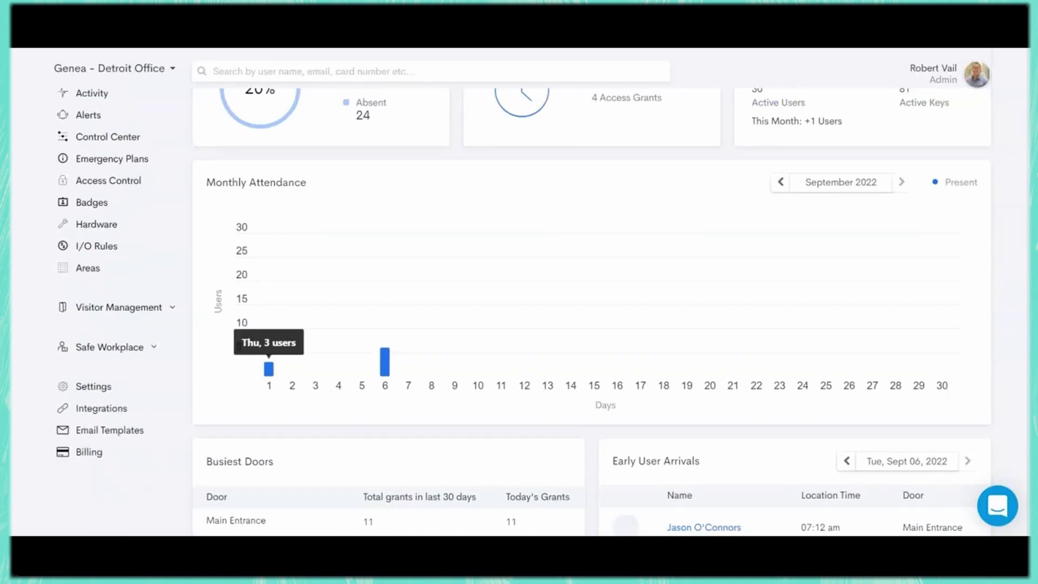
mouse_move(384, 362)
scroll(384, 361, down, 5)
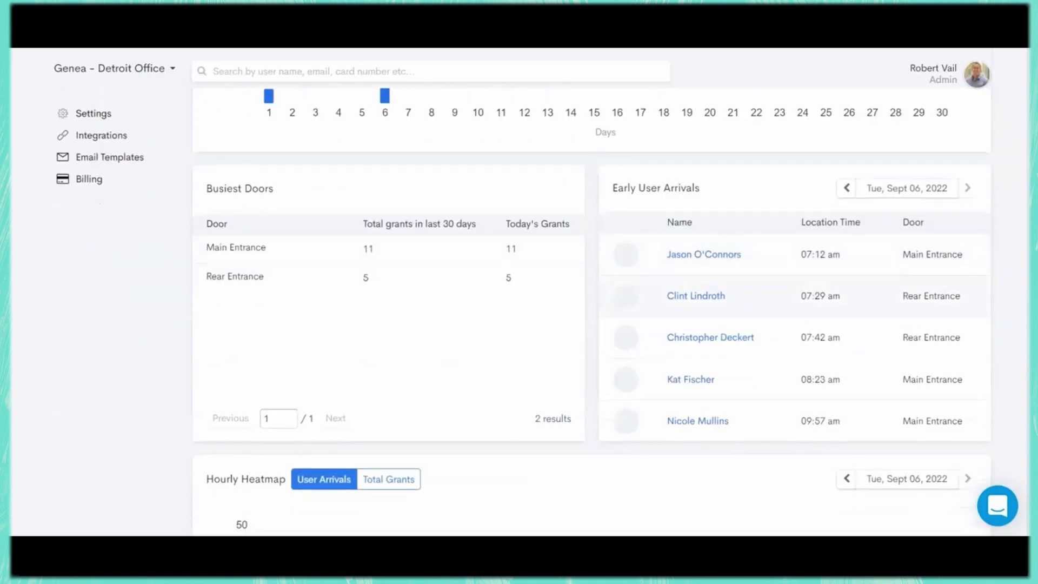
scroll(795, 335, down, 4)
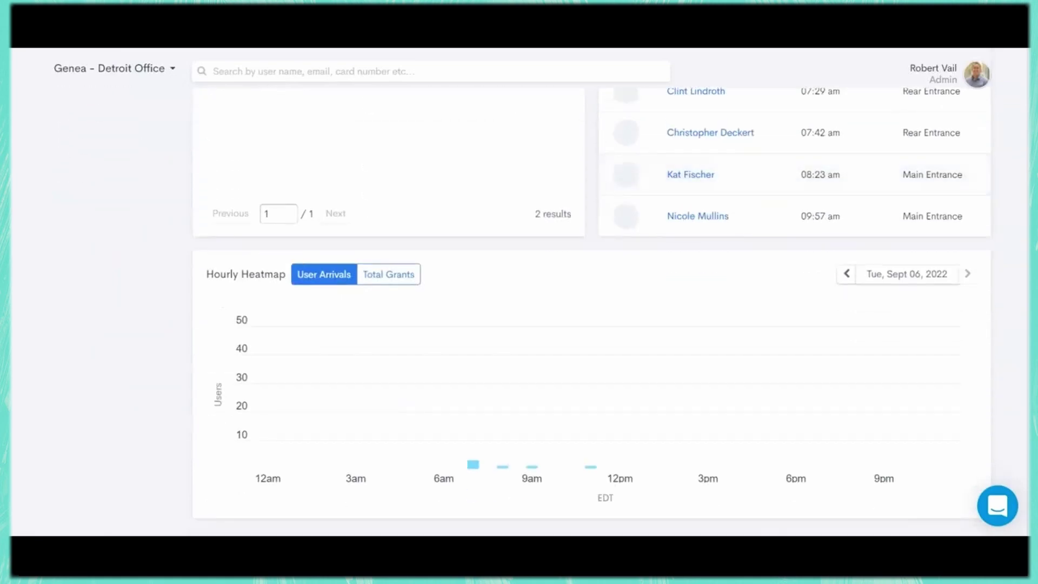
scroll(593, 308, up, 8)
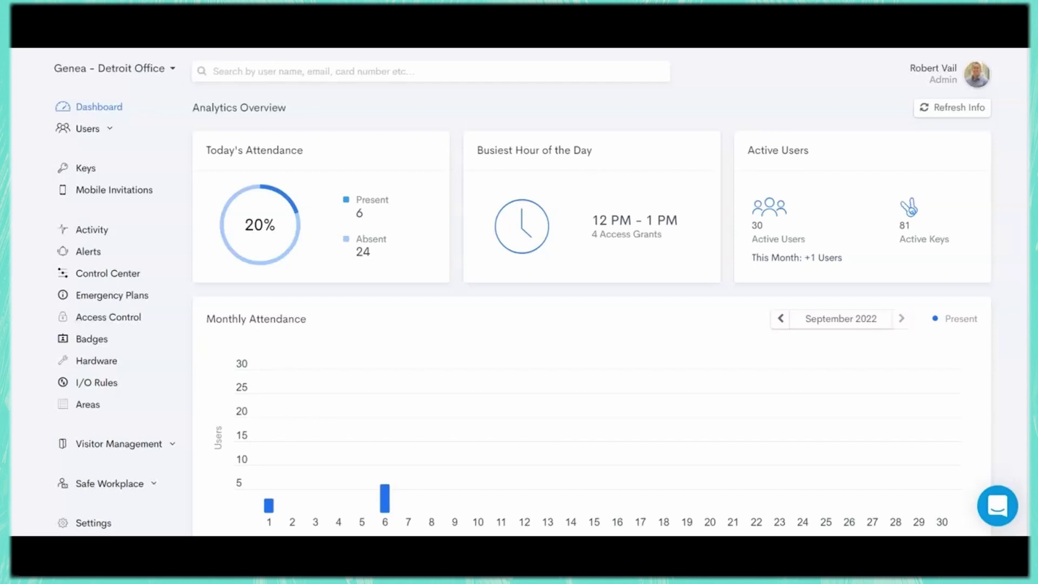
- Open the Activity access logs for the last 90 days and scroll through the entries
click(92, 229)
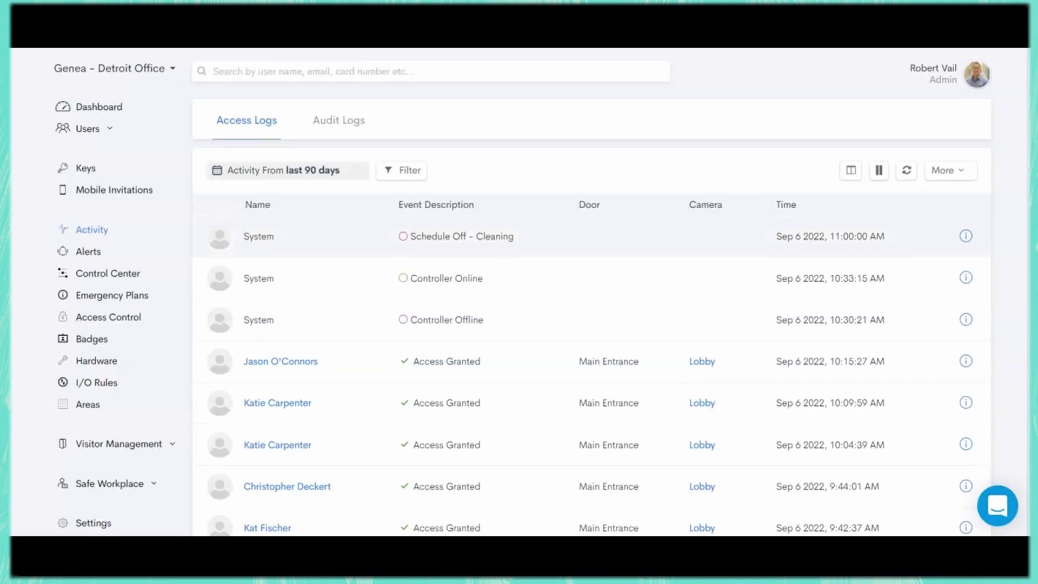
scroll(280, 225, down, 3)
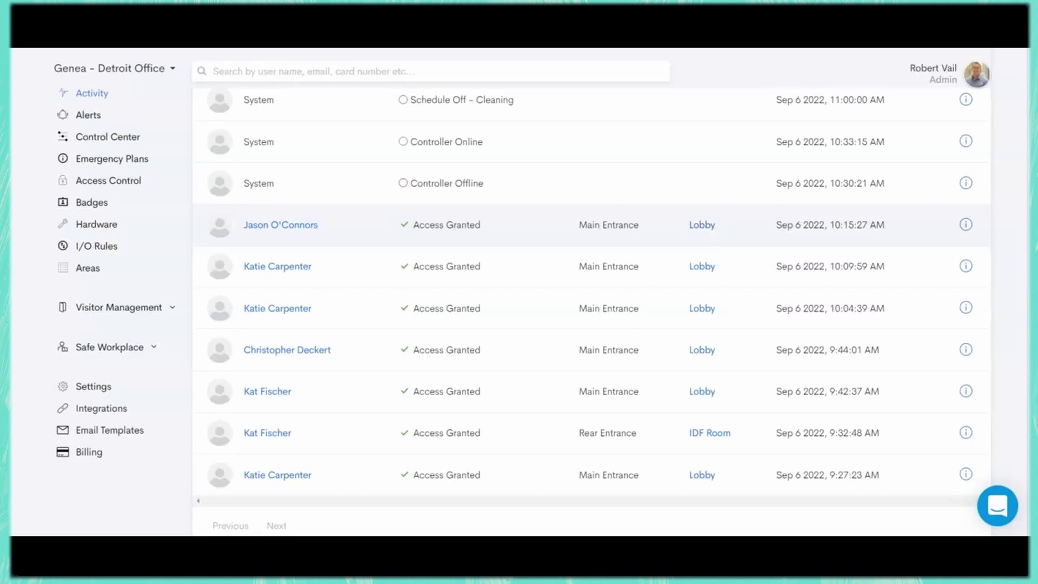
scroll(592, 312, up, 3)
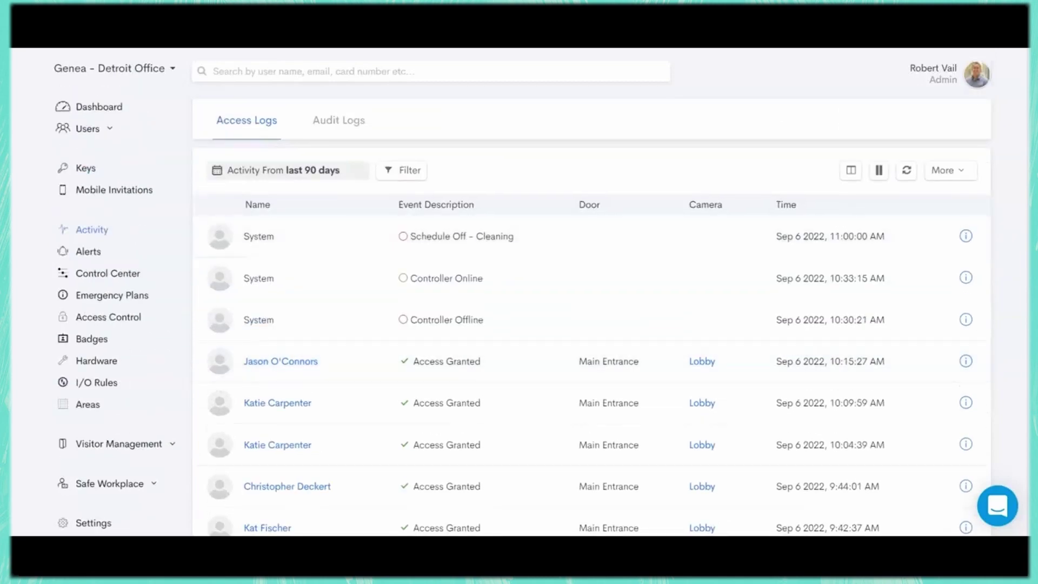
- Filter the access logs by Event Description to show only 'denied' events
click(402, 170)
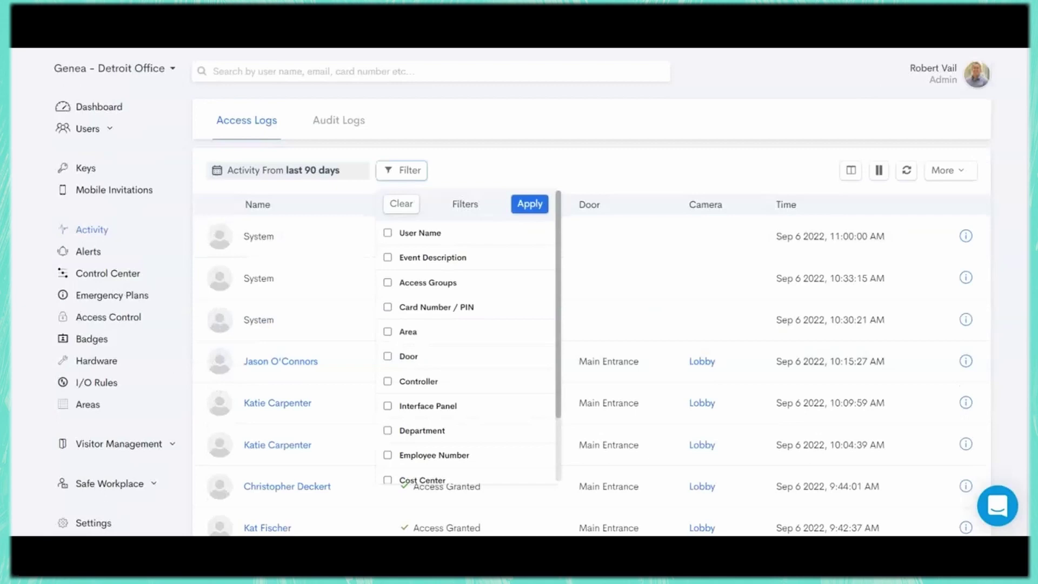
scroll(467, 346, down, 2)
scroll(468, 346, up, 2)
click(388, 257)
click(479, 315)
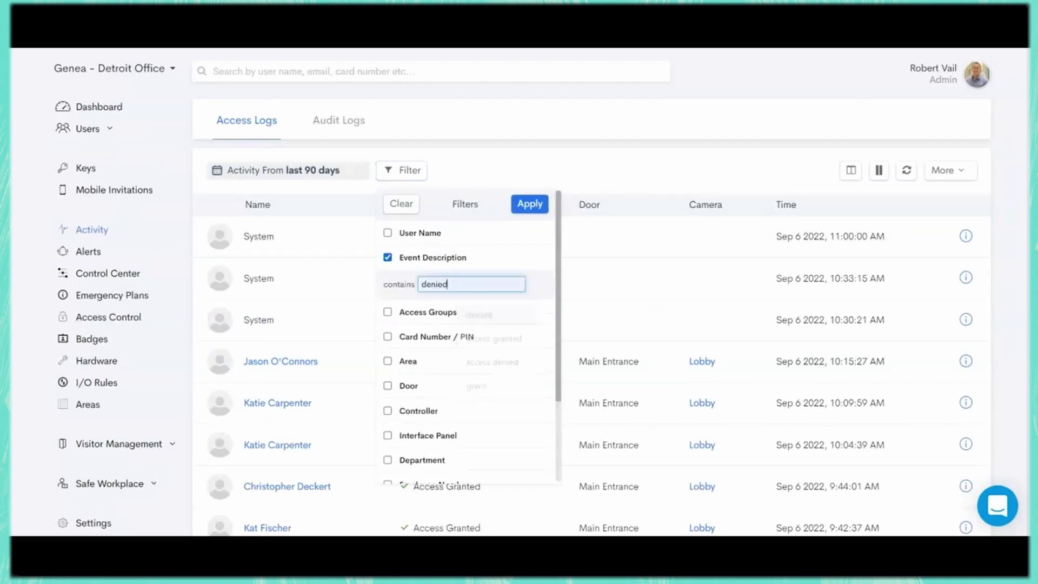
click(530, 204)
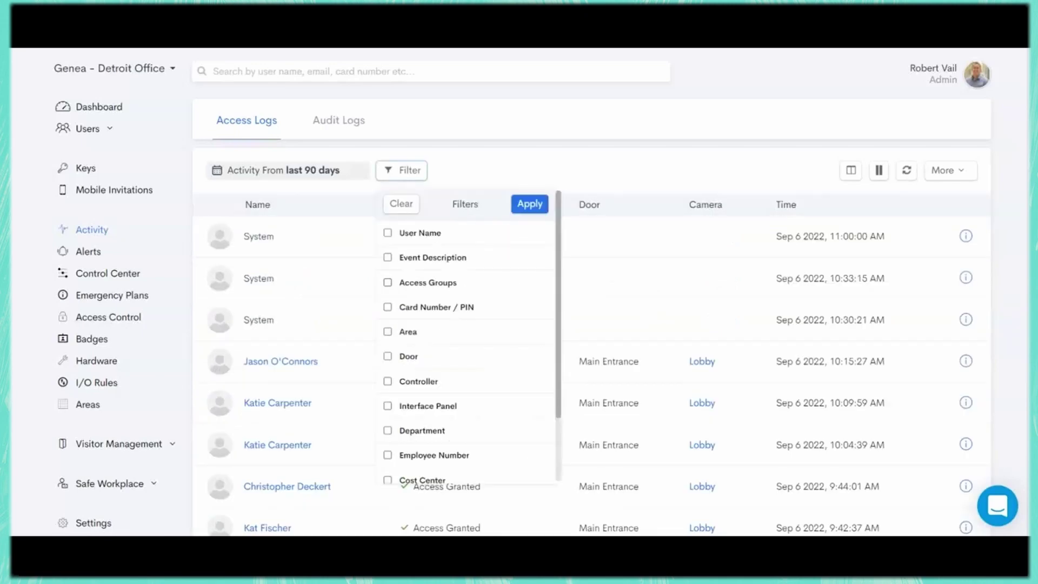
- Add a User Name filter with the user's first name to list only their entries
click(388, 233)
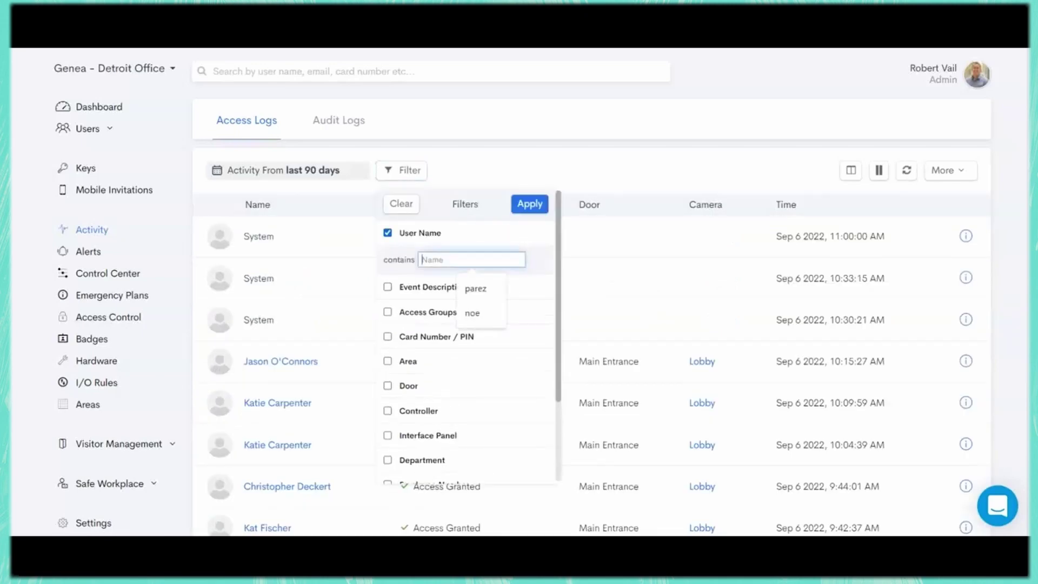
text(nicole)
key(Return)
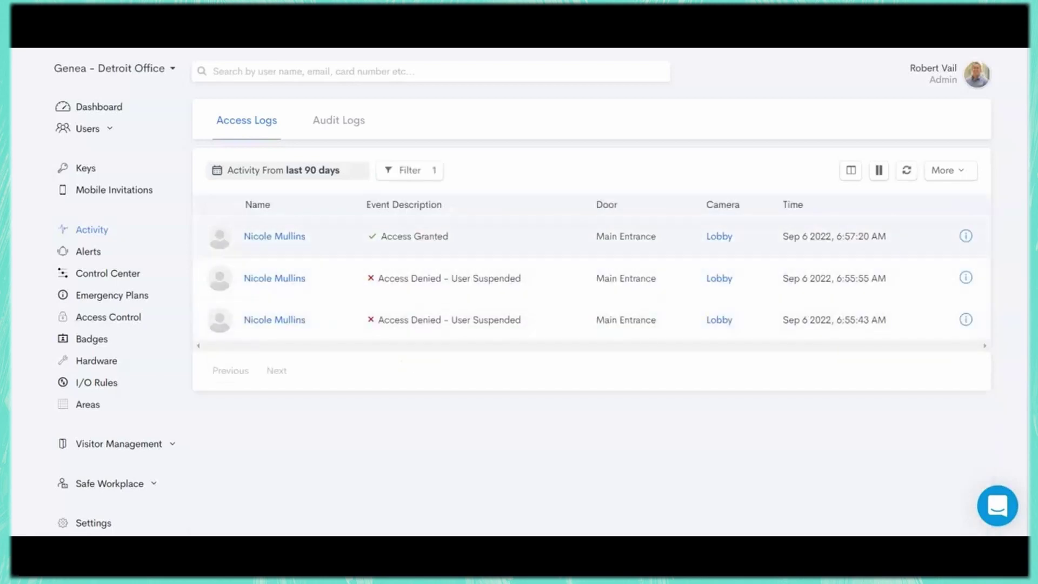
- Glance at the More report and export options, then clear the active log filter
click(948, 170)
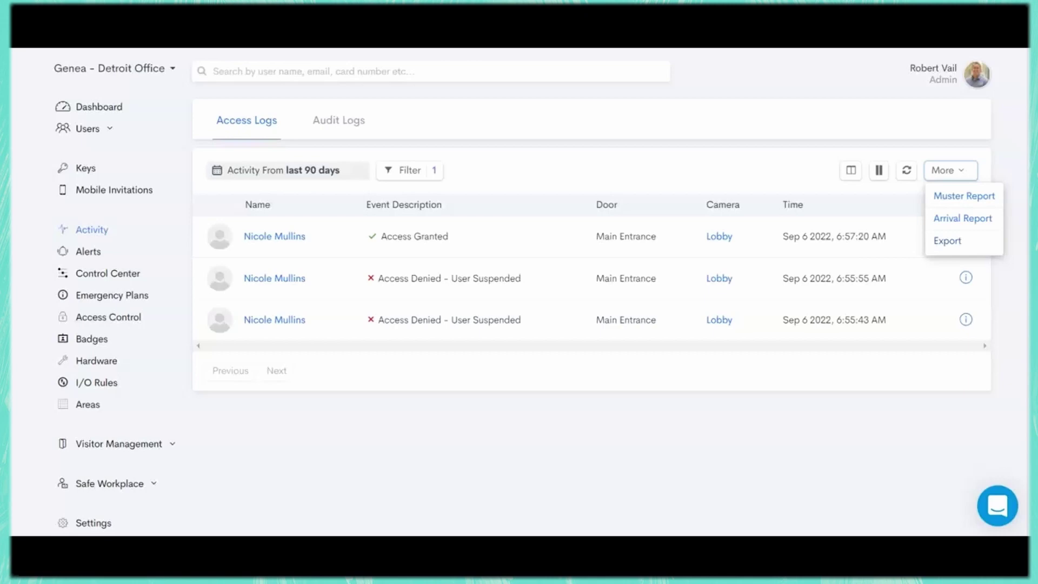
key(Escape)
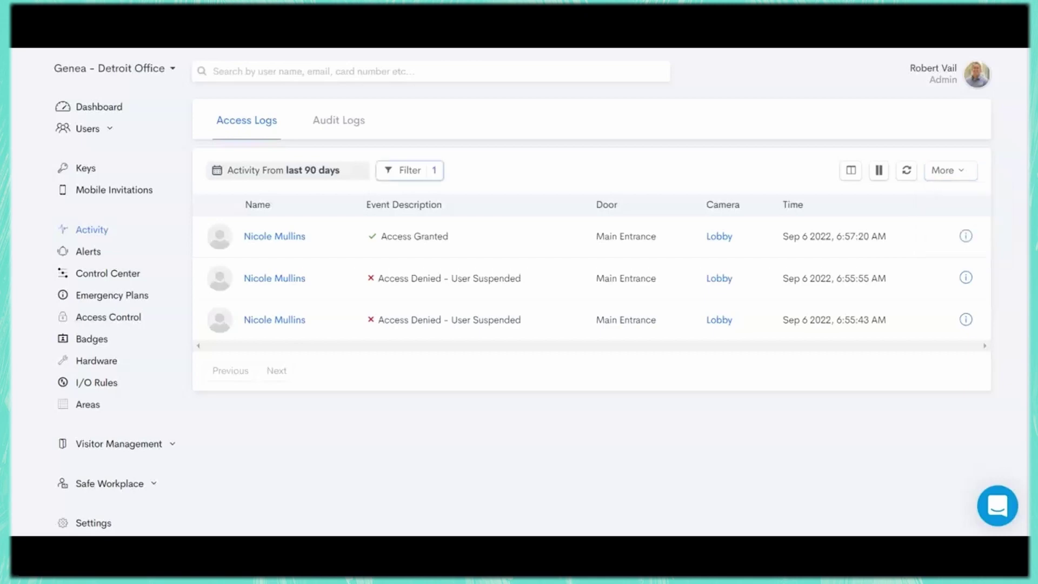
click(404, 170)
click(399, 204)
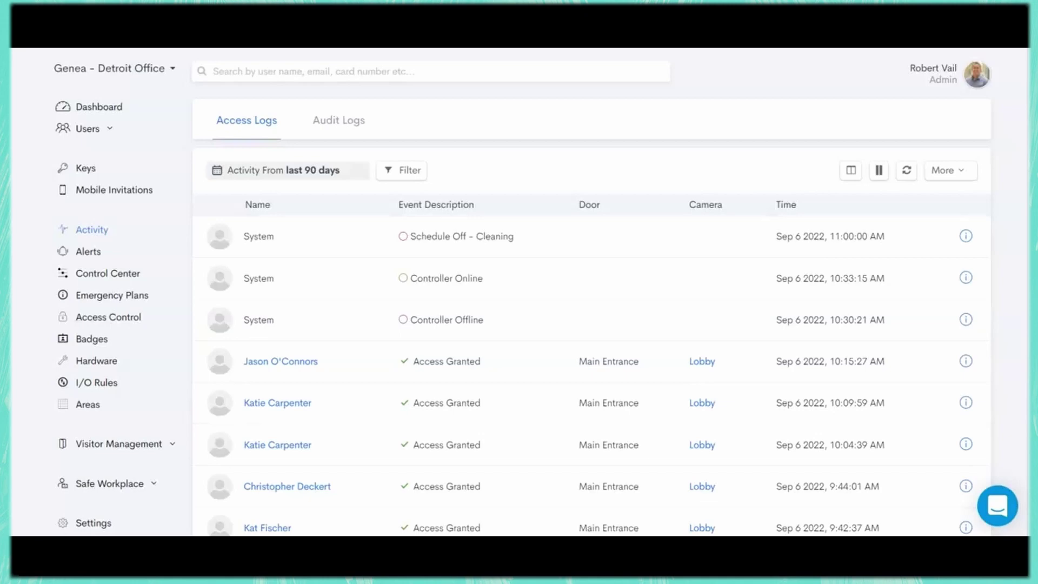
- Review the Alerts settings for controller, event and visitor screening notifications, then open Control Center
click(88, 251)
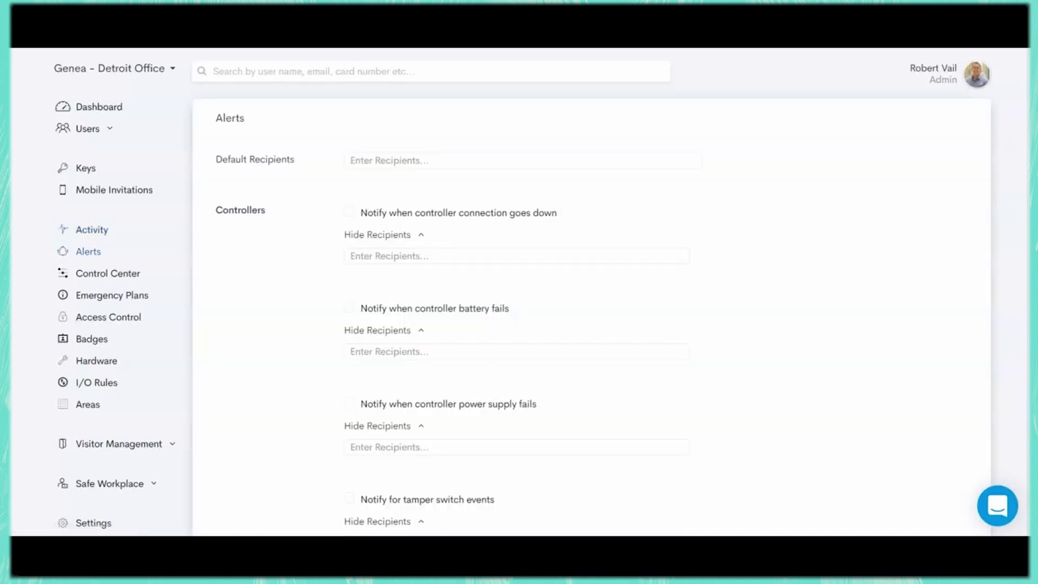
scroll(522, 314, down, 4)
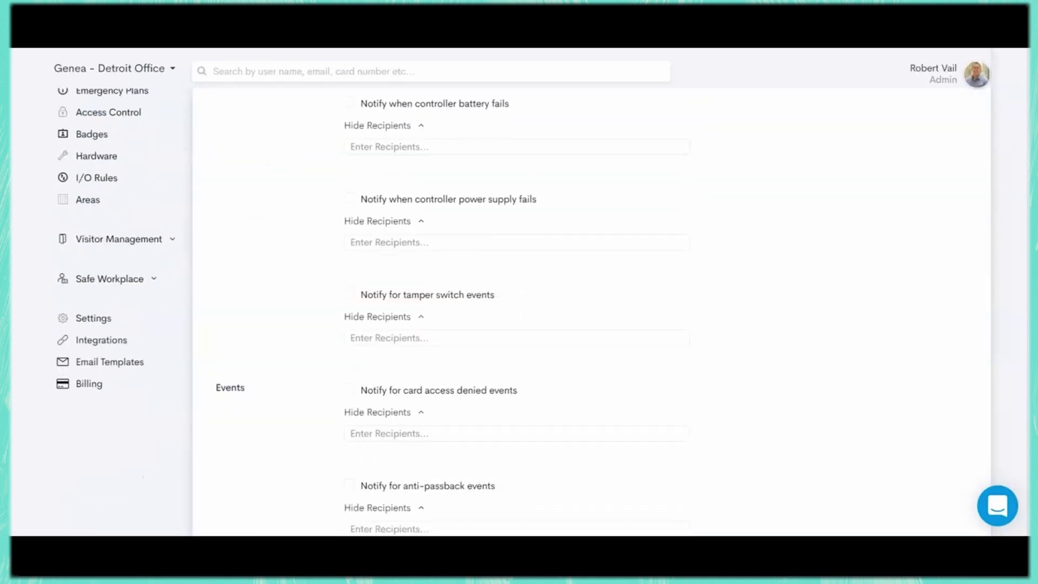
scroll(523, 314, up, 4)
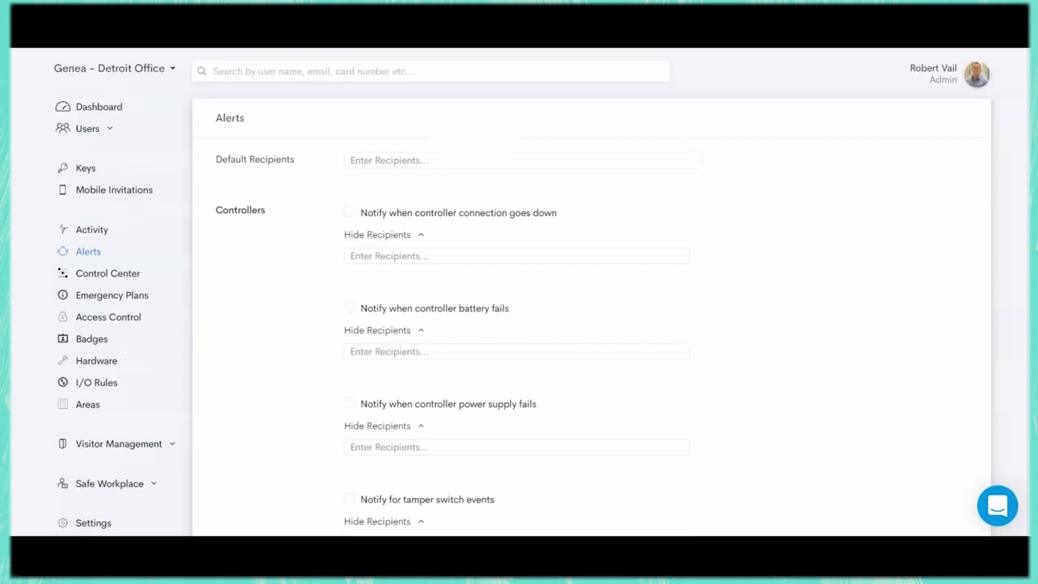
scroll(522, 313, down, 7)
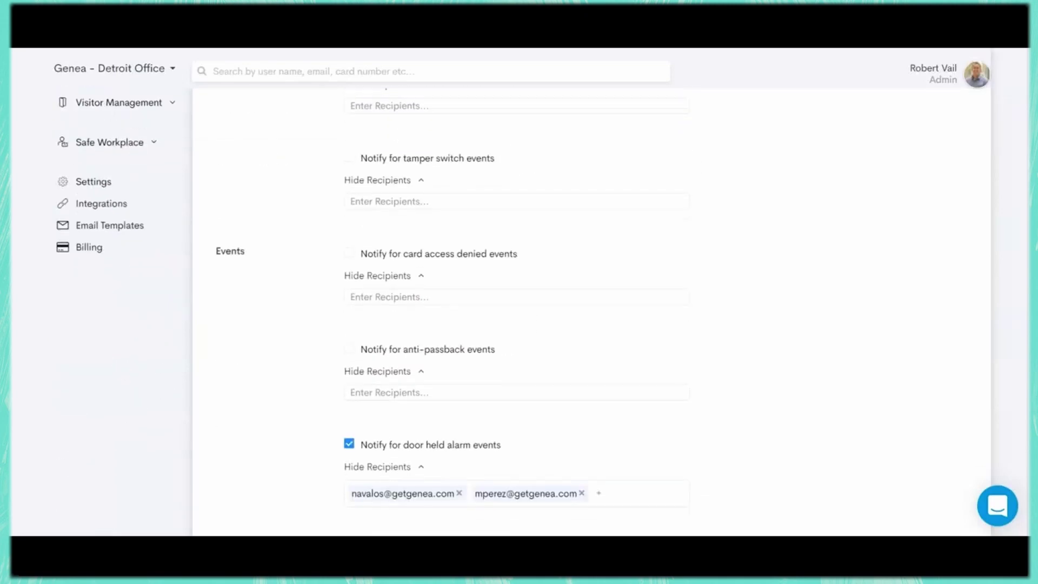
scroll(522, 313, up, 7)
scroll(522, 314, down, 9)
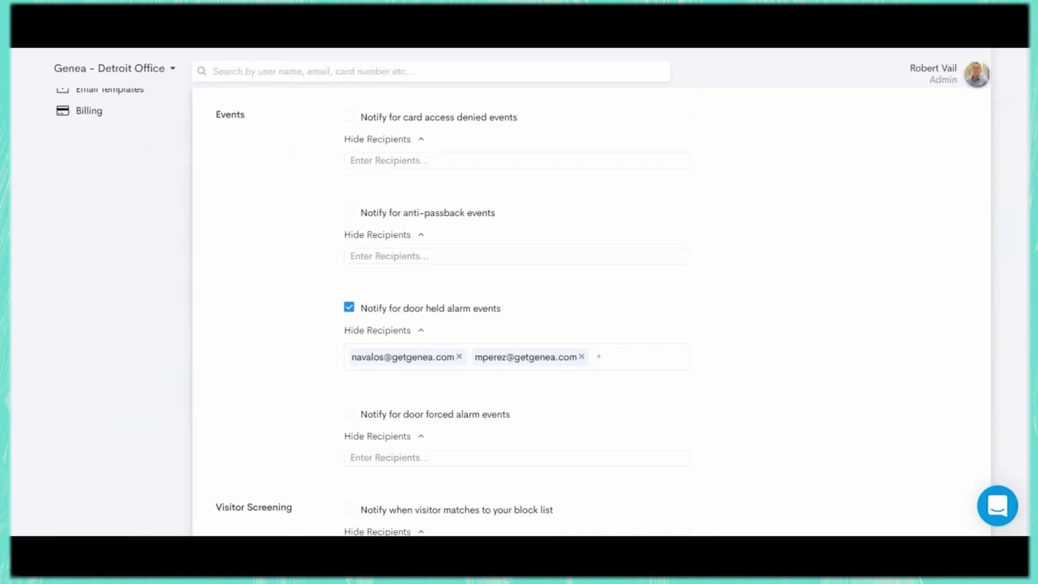
scroll(522, 314, up, 7)
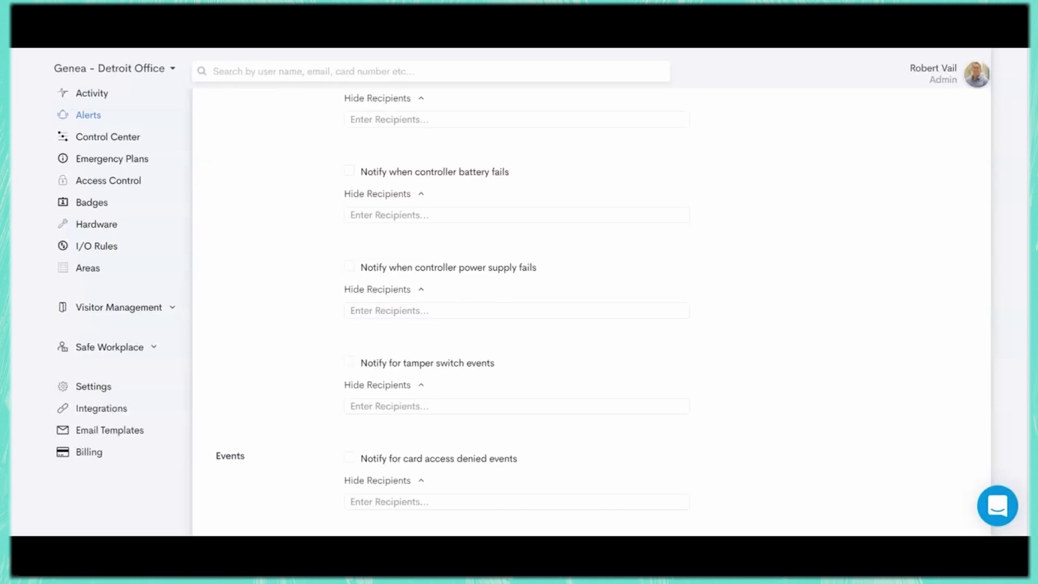
scroll(522, 313, up, 3)
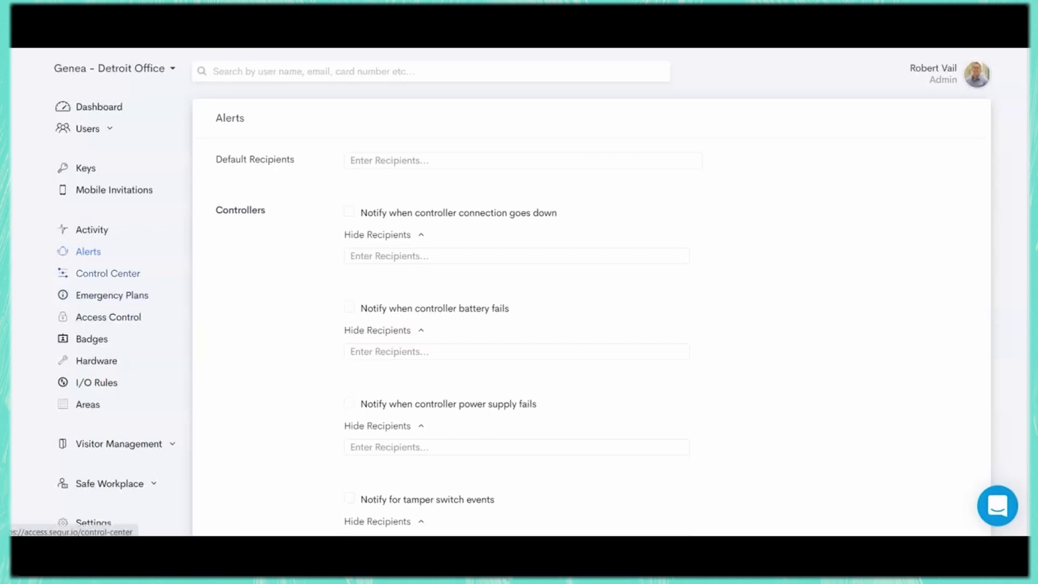
click(107, 273)
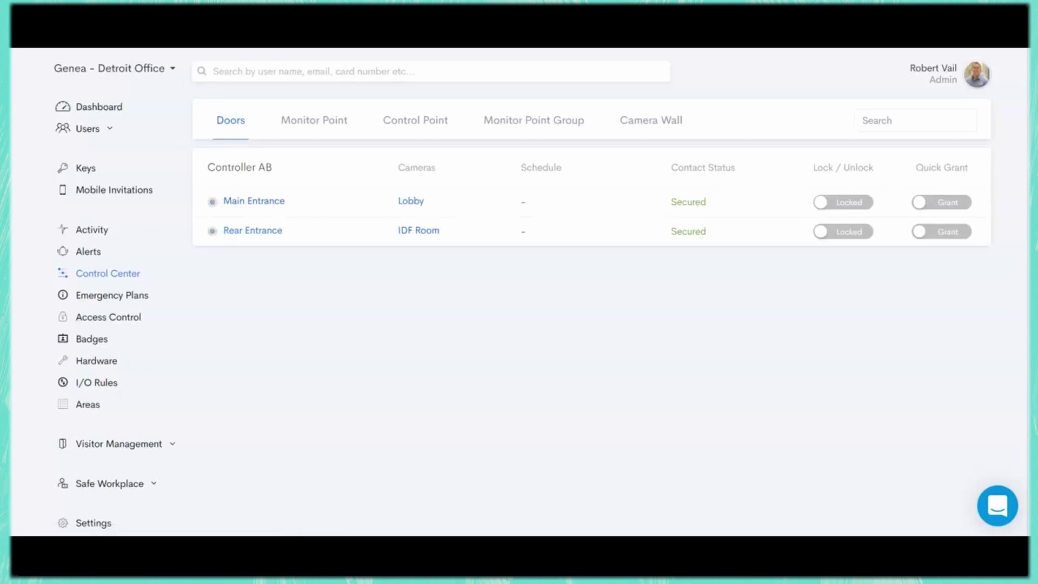
- Watch the Lobby camera's live feed, then close it
click(411, 201)
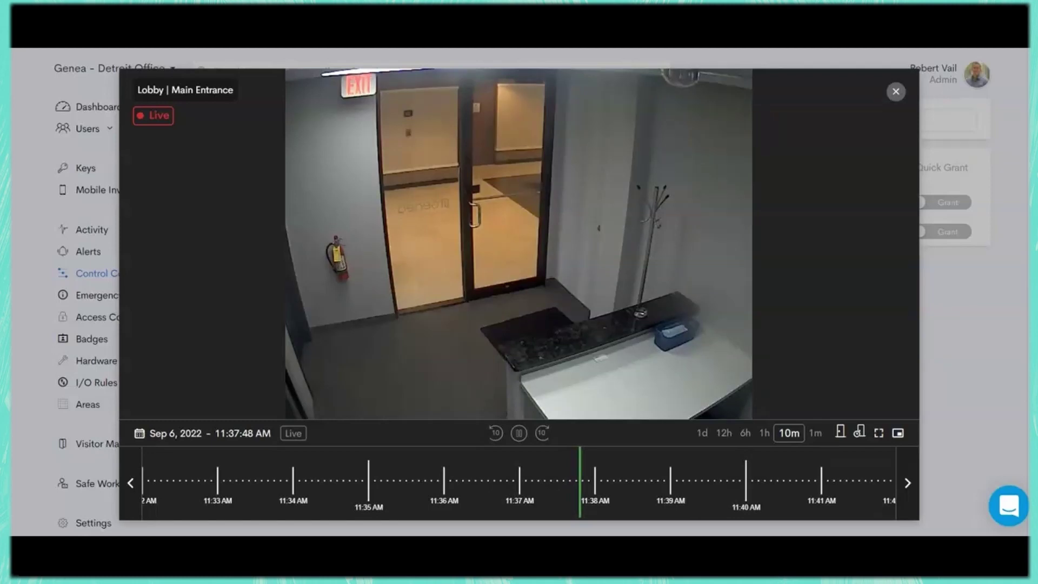
key(Escape)
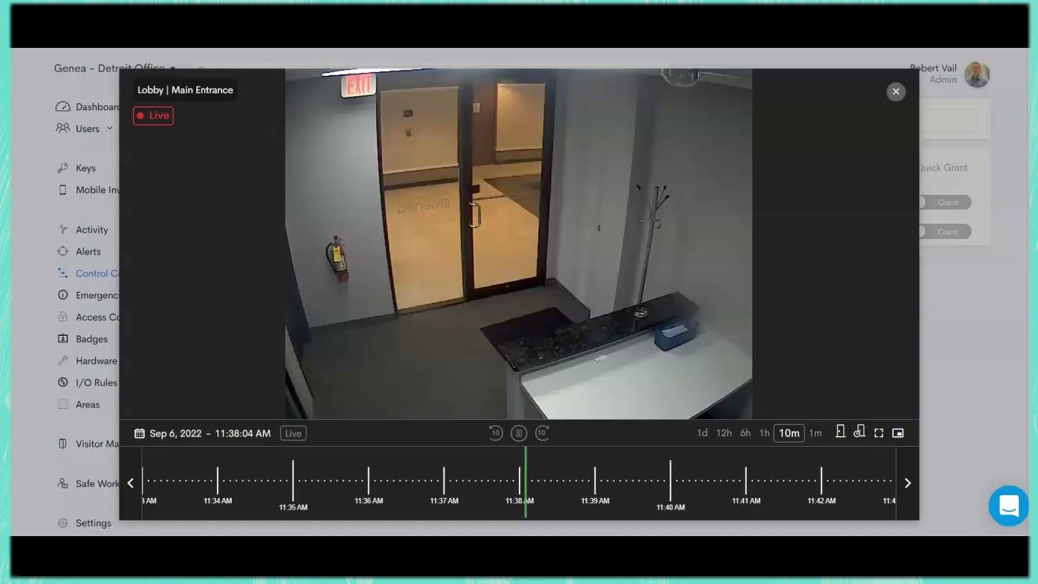
click(896, 92)
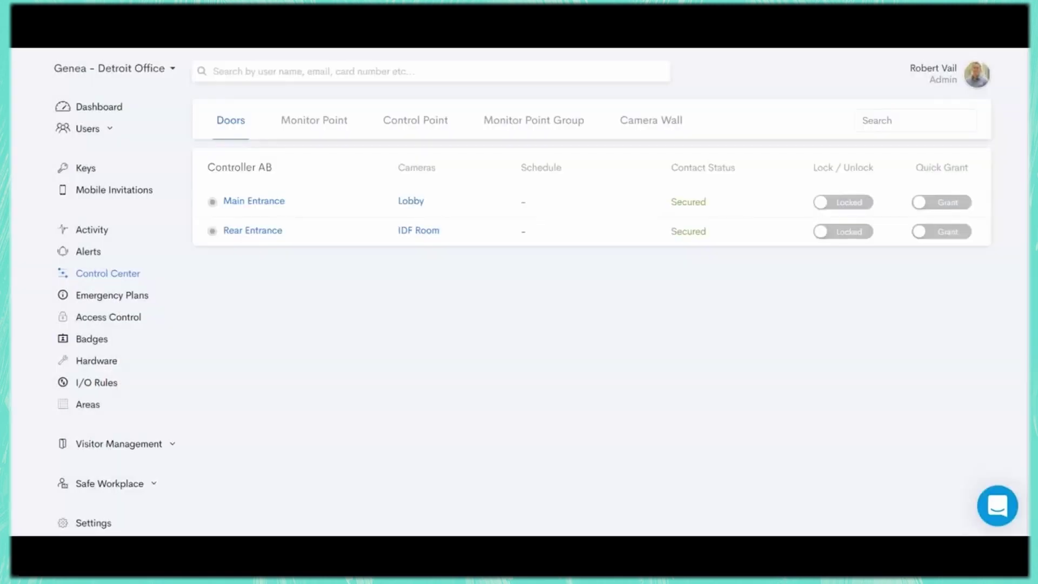
- Show all cameras on the Camera Wall, try moving the Lobby tile, then go to Emergency Plans
click(652, 120)
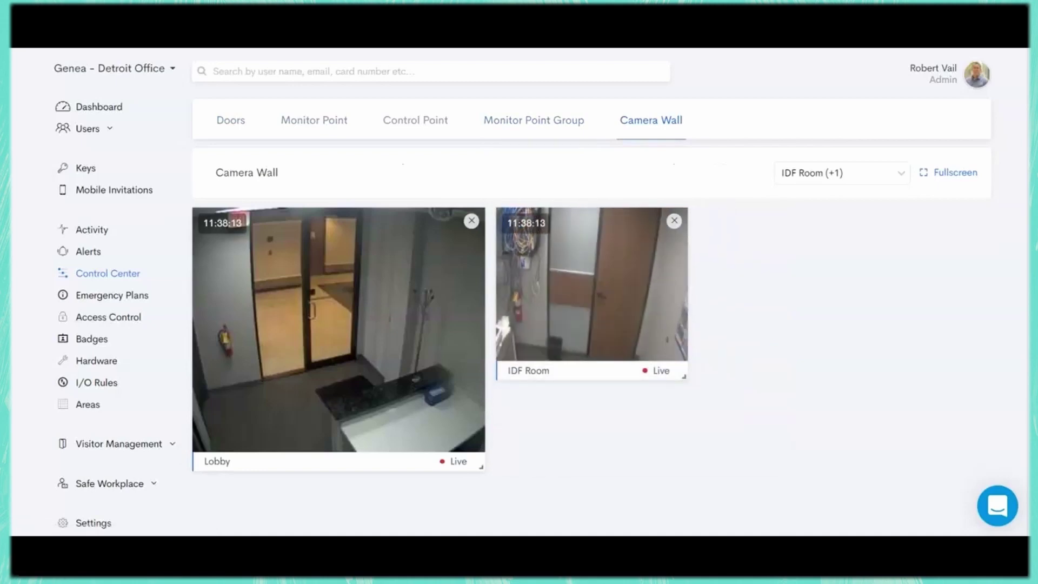
drag(338, 330, 338, 329)
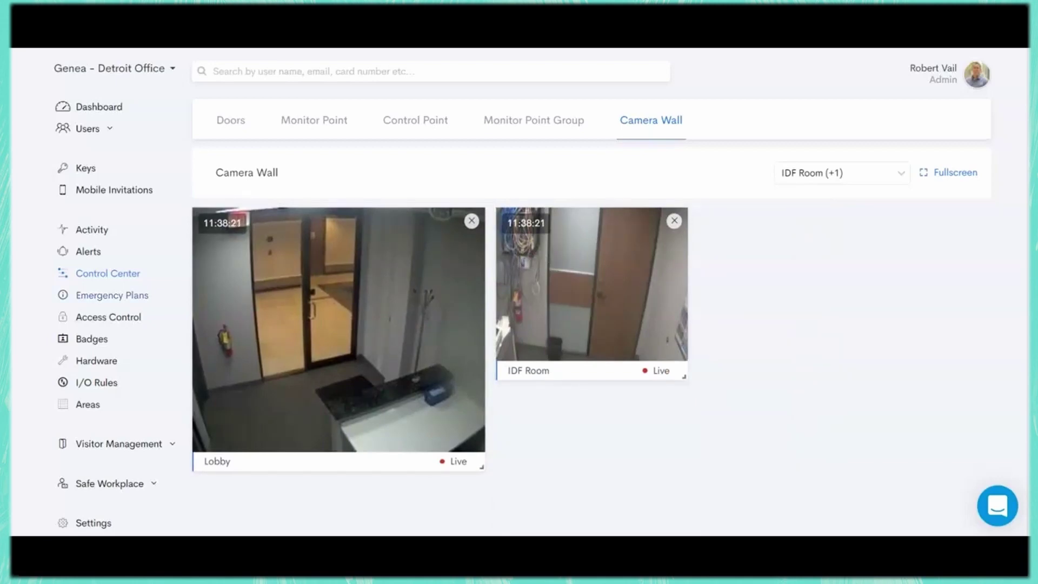
click(112, 294)
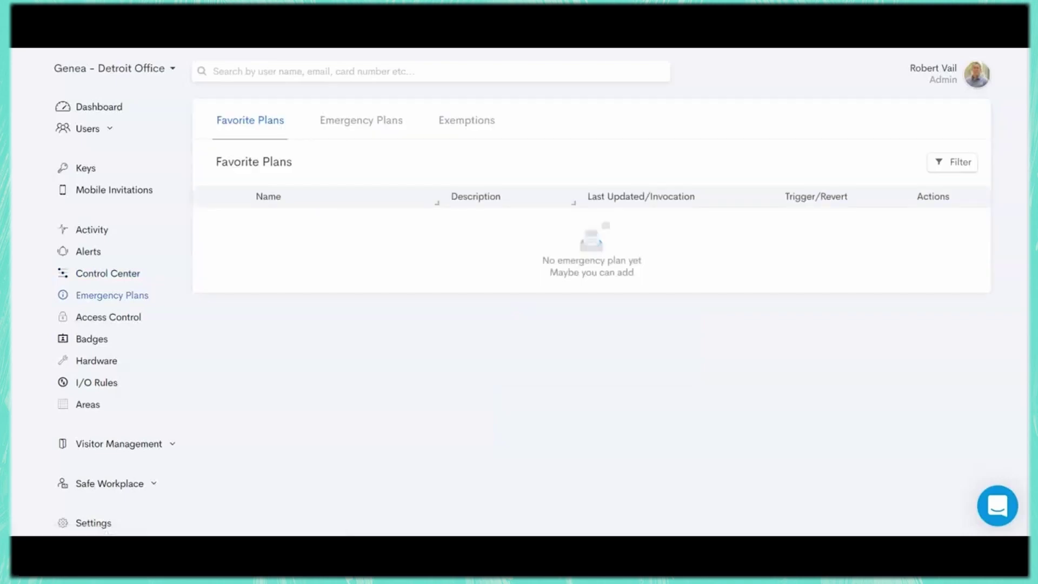
- Start a new emergency plan but cancel it, then open the Access Control groups list
click(361, 120)
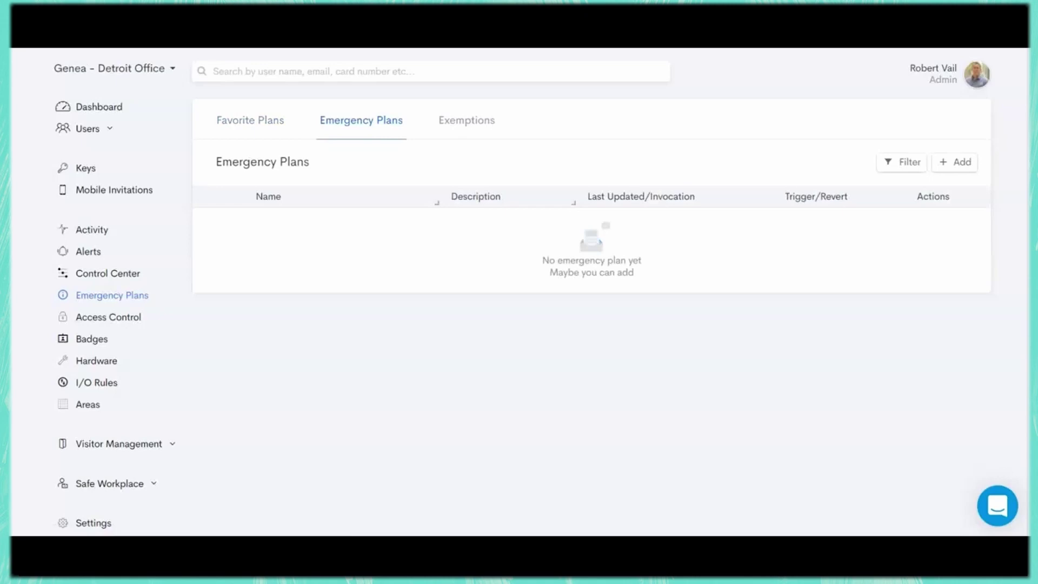
click(955, 162)
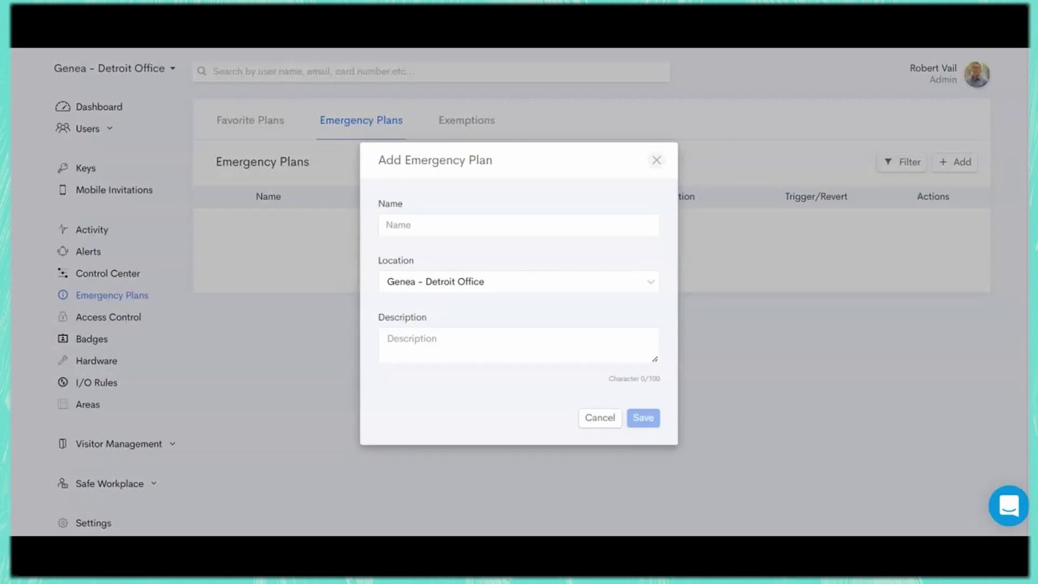
click(600, 417)
click(109, 317)
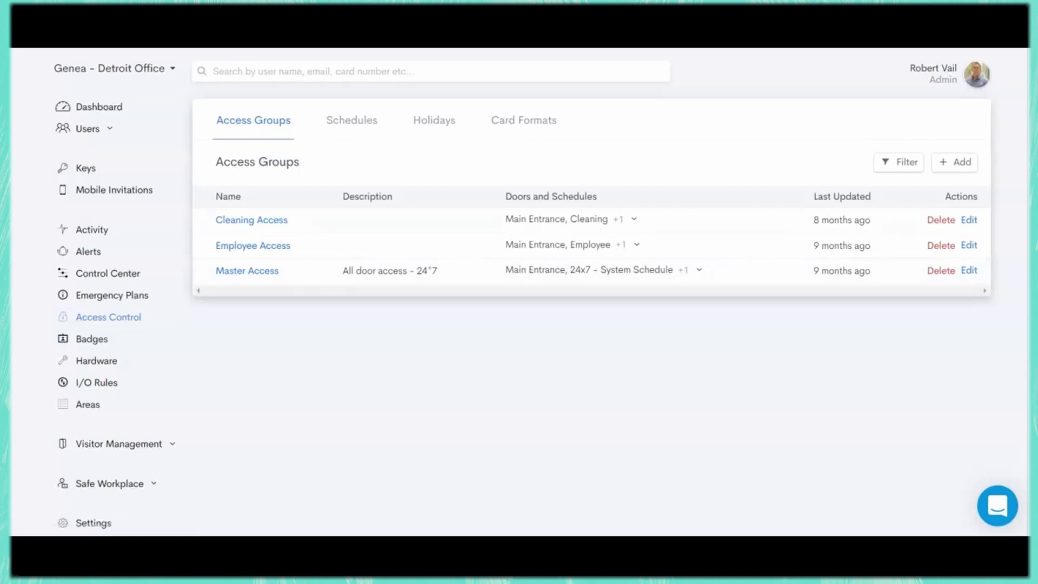
- Review Controller AB's hardware profile, then switch to the All Users list
click(96, 361)
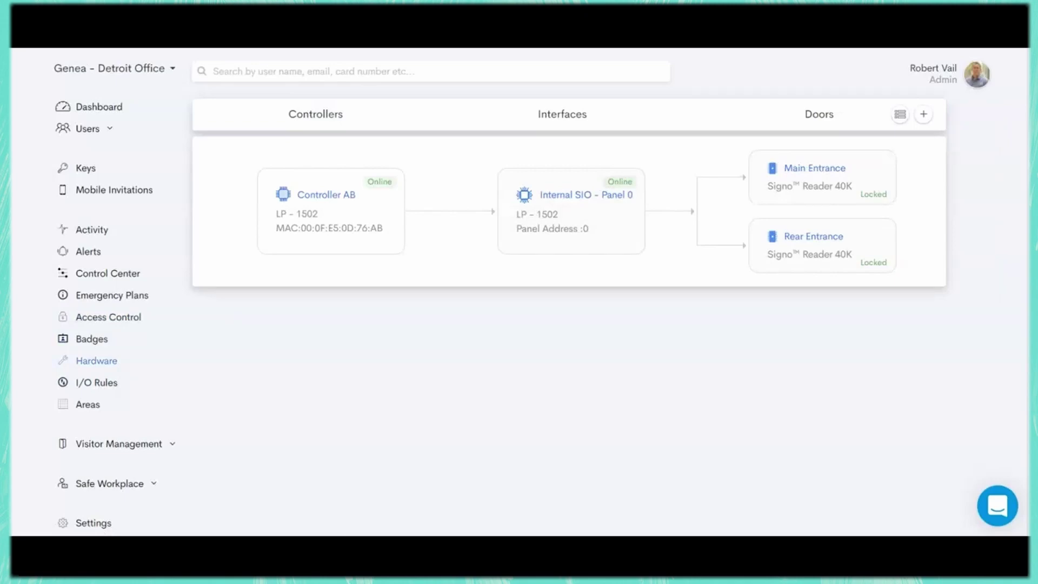
click(326, 194)
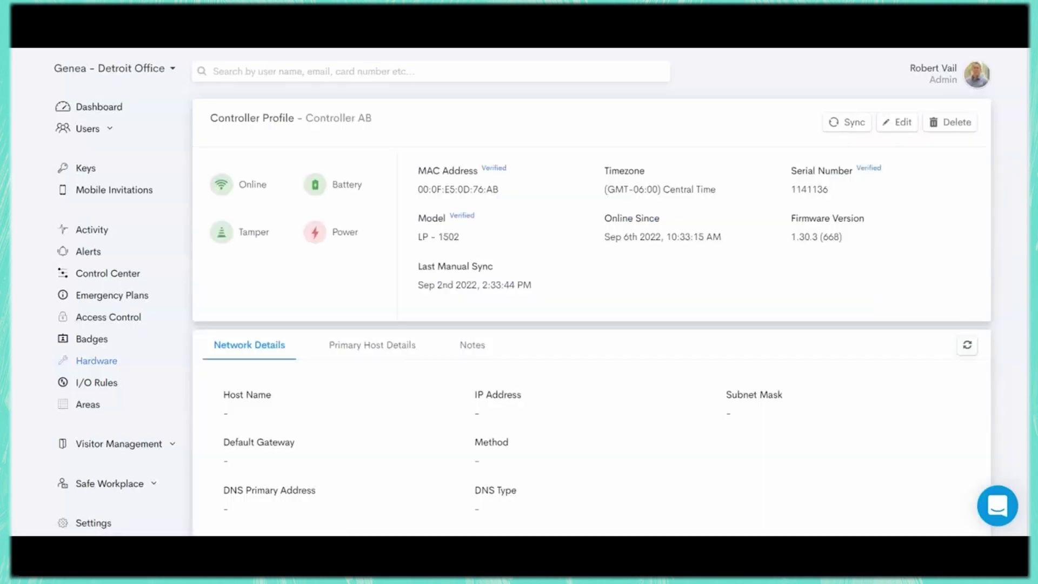
scroll(541, 312, down, 8)
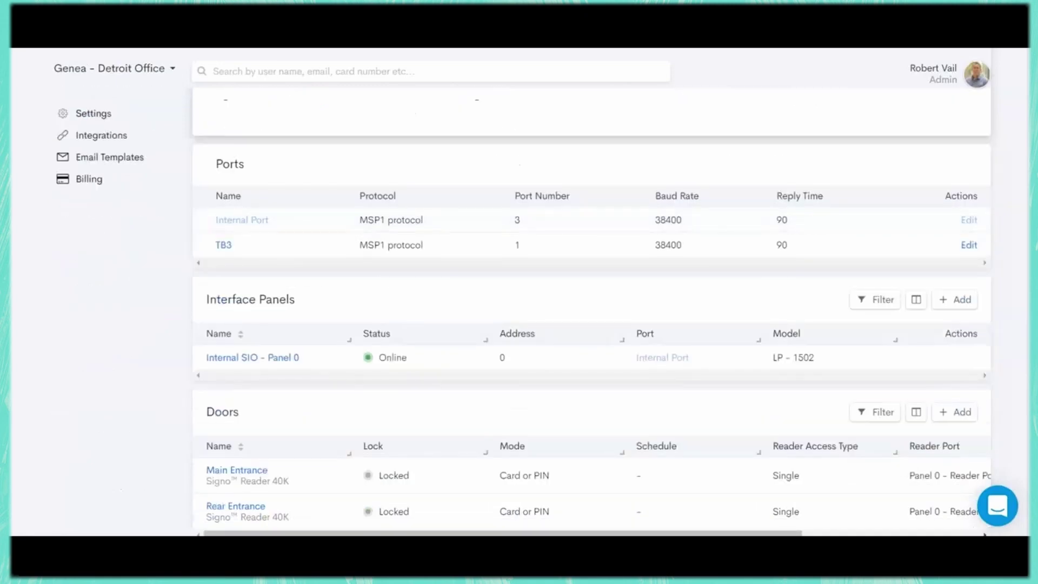
scroll(541, 312, down, 1)
scroll(541, 312, up, 9)
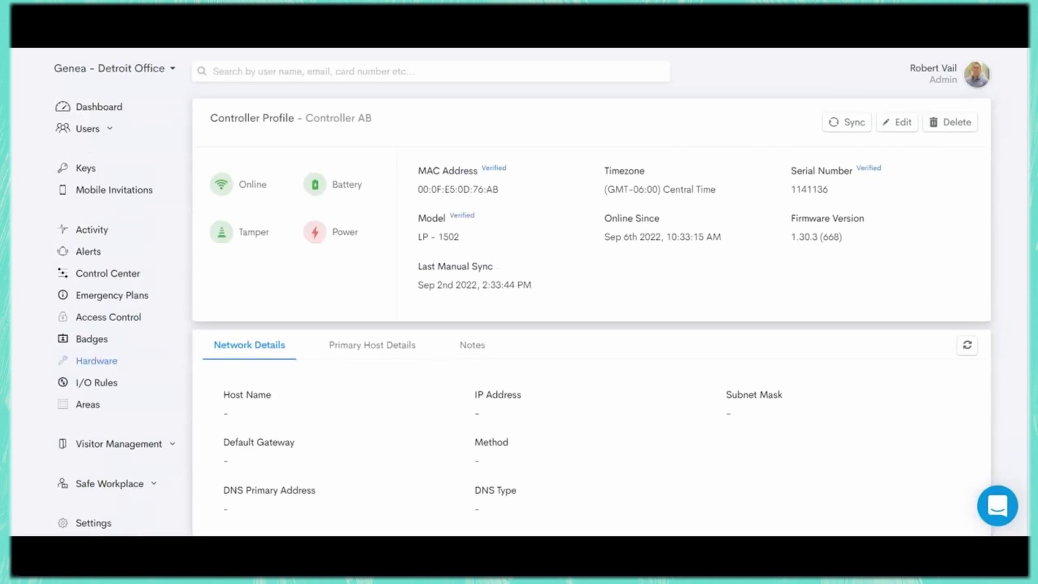
click(88, 128)
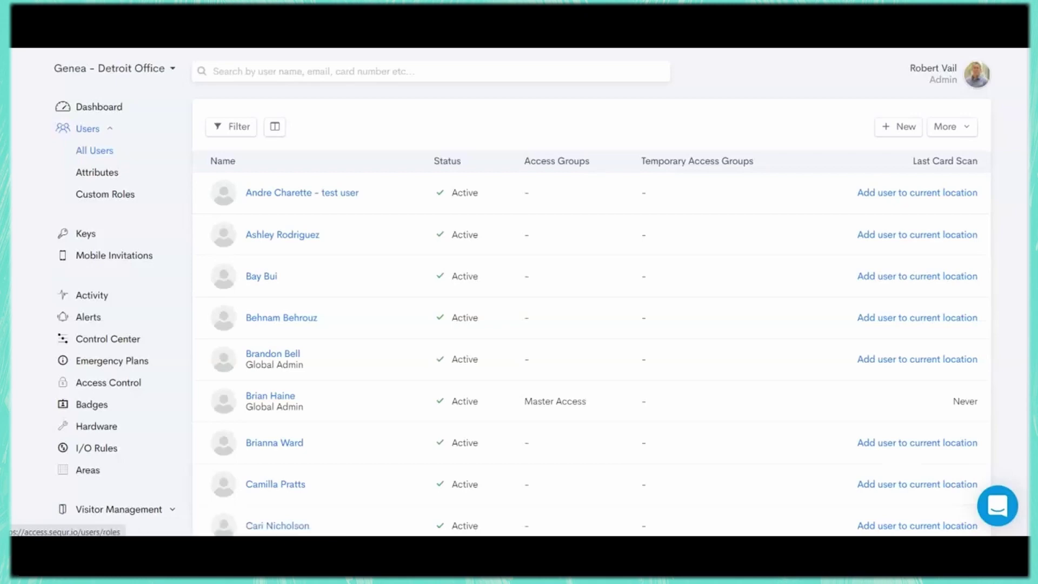
- Start a new user named 'demo user' and fill in their e-mail address
click(898, 126)
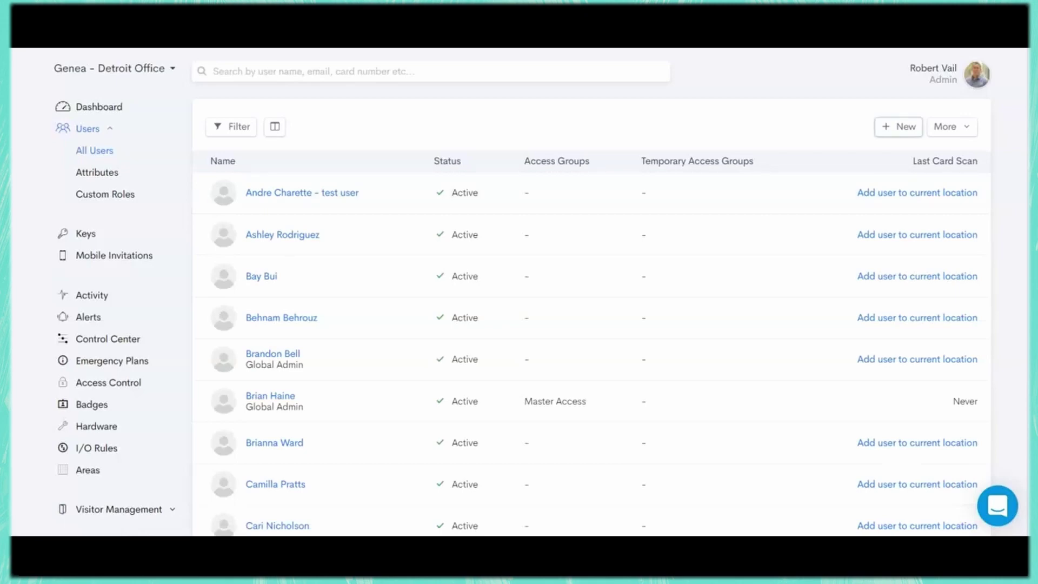
key(ctrl+v)
click(335, 223)
text(demo user)
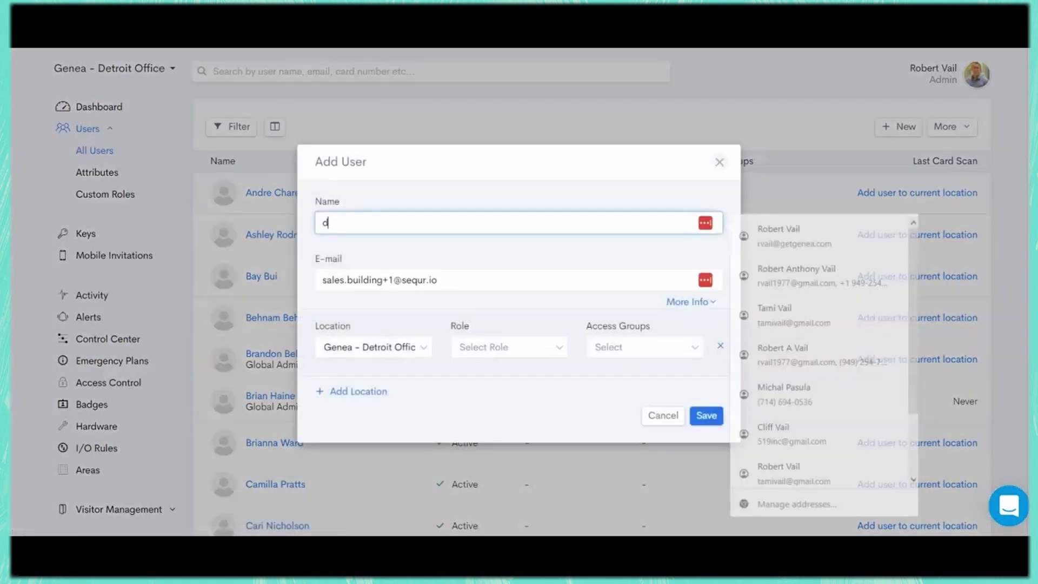
key(Tab)
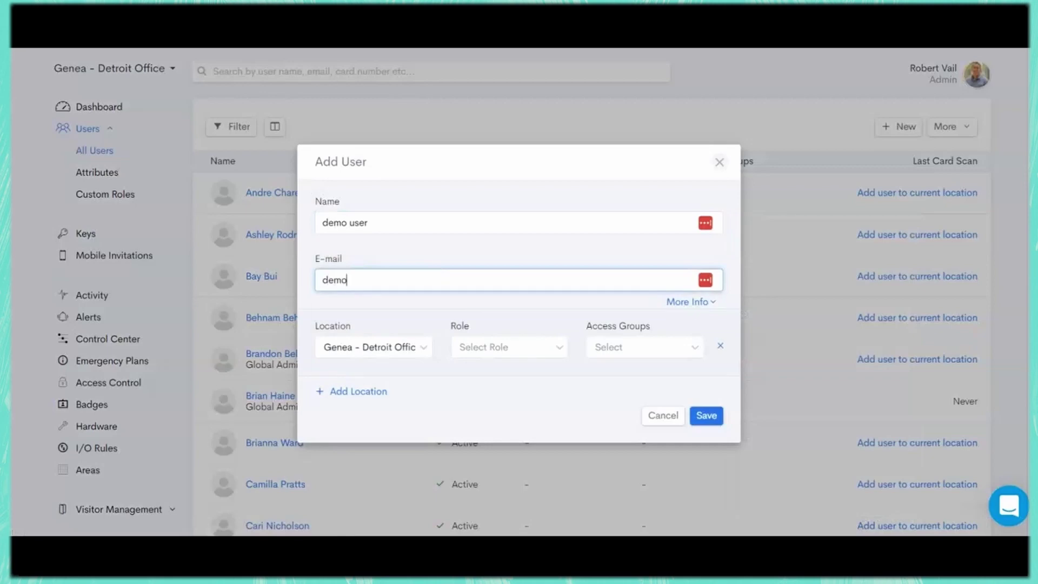
- Give the user the Admin role with Employee Access at Detroit Office
click(508, 347)
click(475, 372)
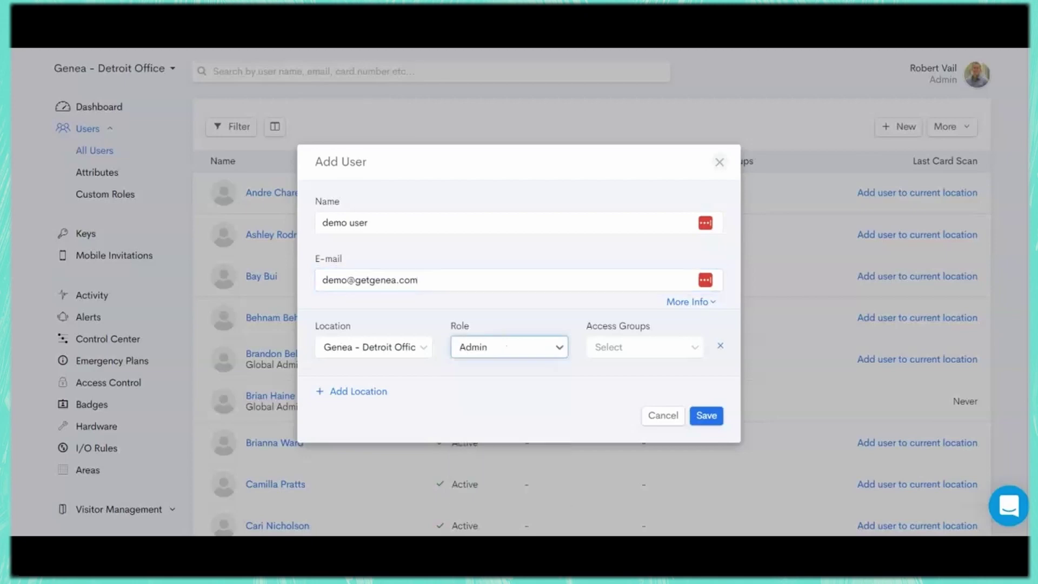
click(645, 348)
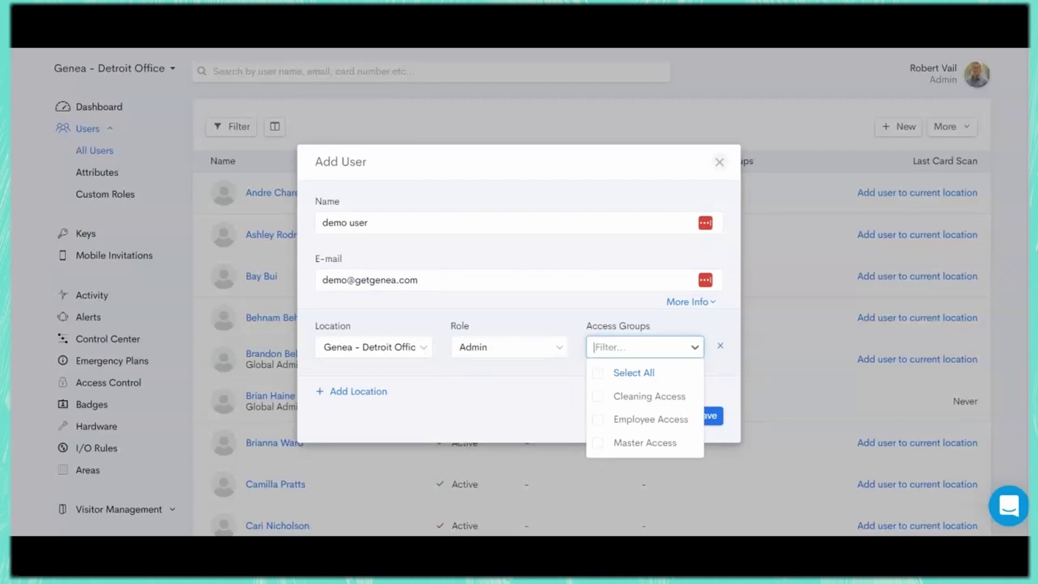
click(597, 420)
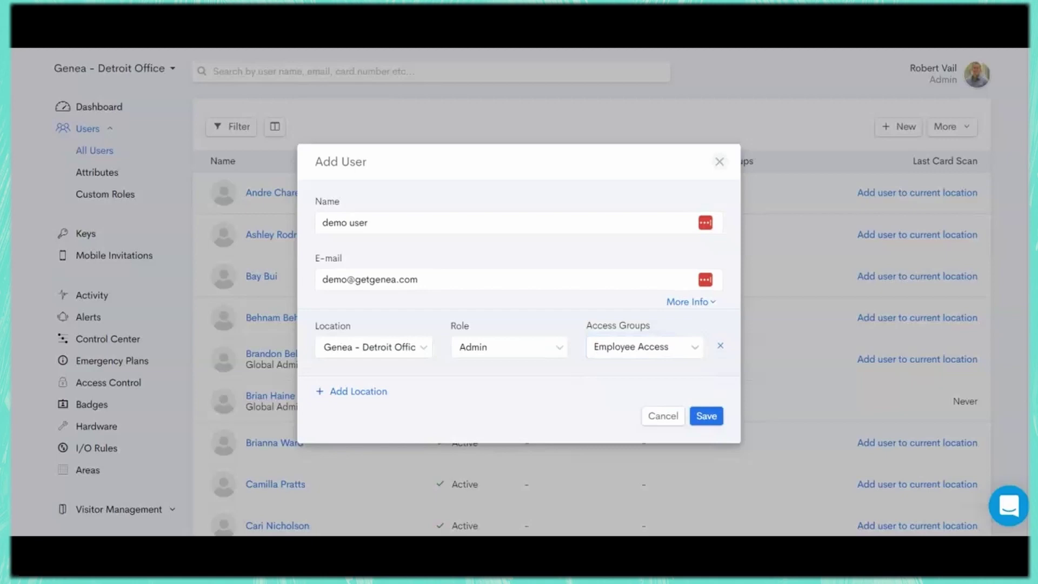
- Add Genea - Irvine HQ Mercury as Admin with 24/7 All Doors and Admin groups, and save
click(358, 391)
click(373, 384)
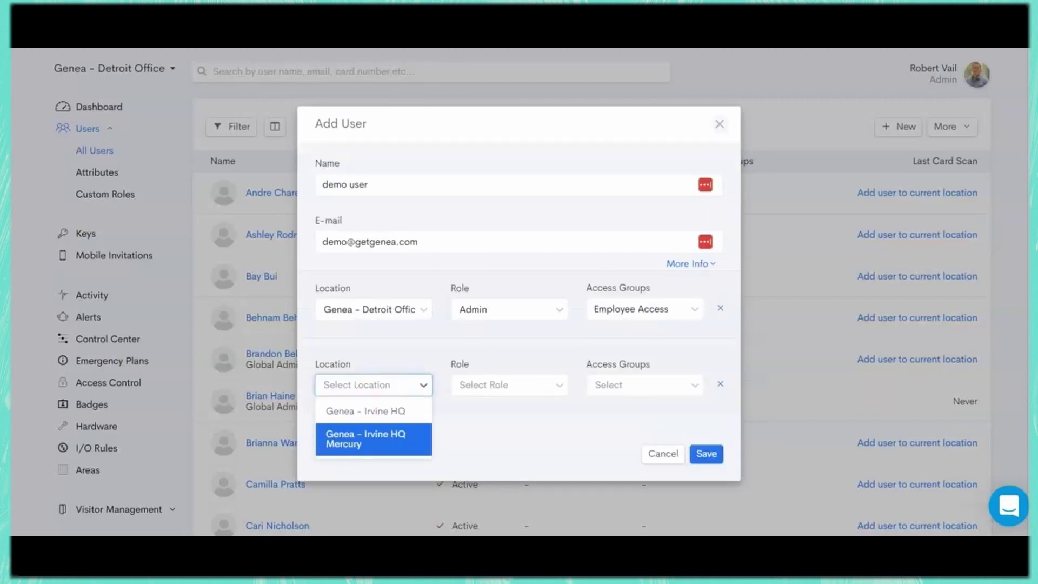
click(363, 435)
click(509, 385)
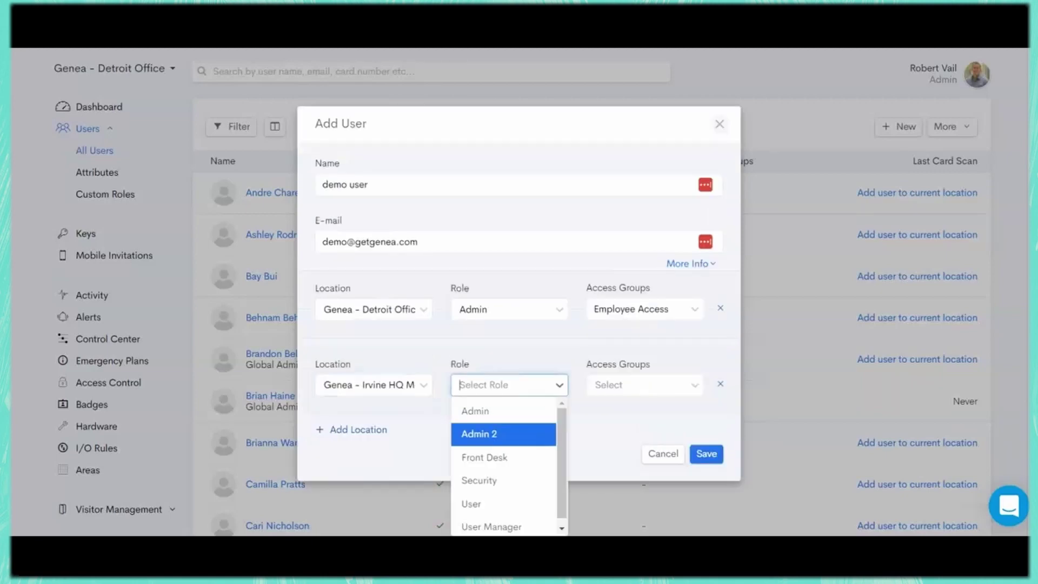
click(487, 408)
click(644, 385)
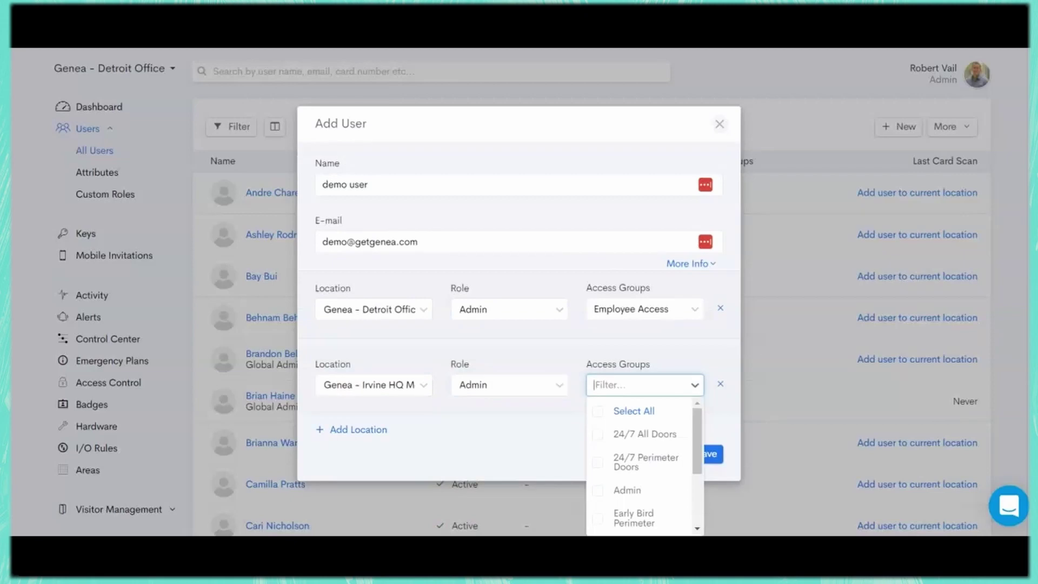
click(644, 434)
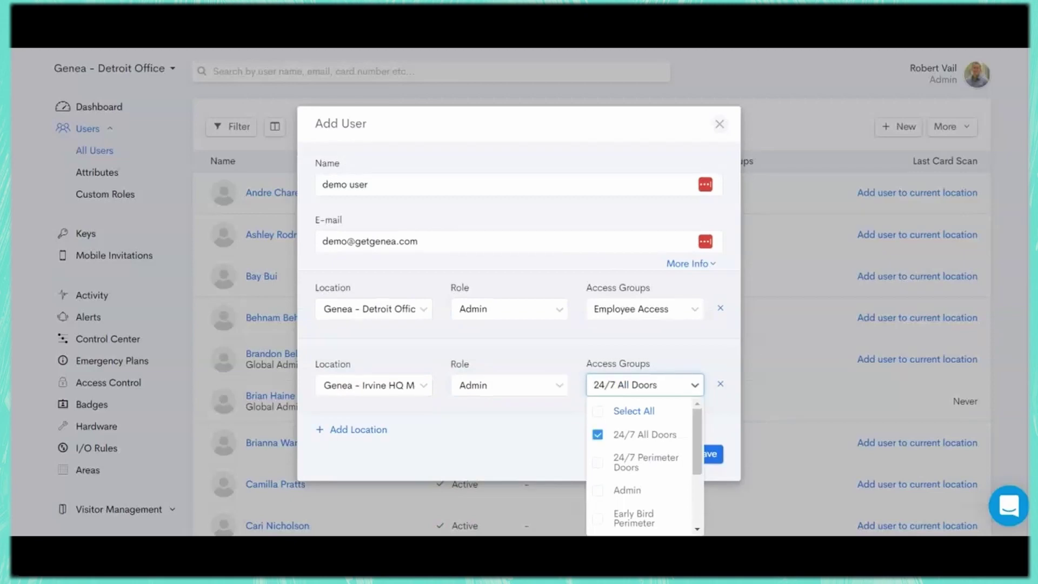
click(627, 490)
key(Escape)
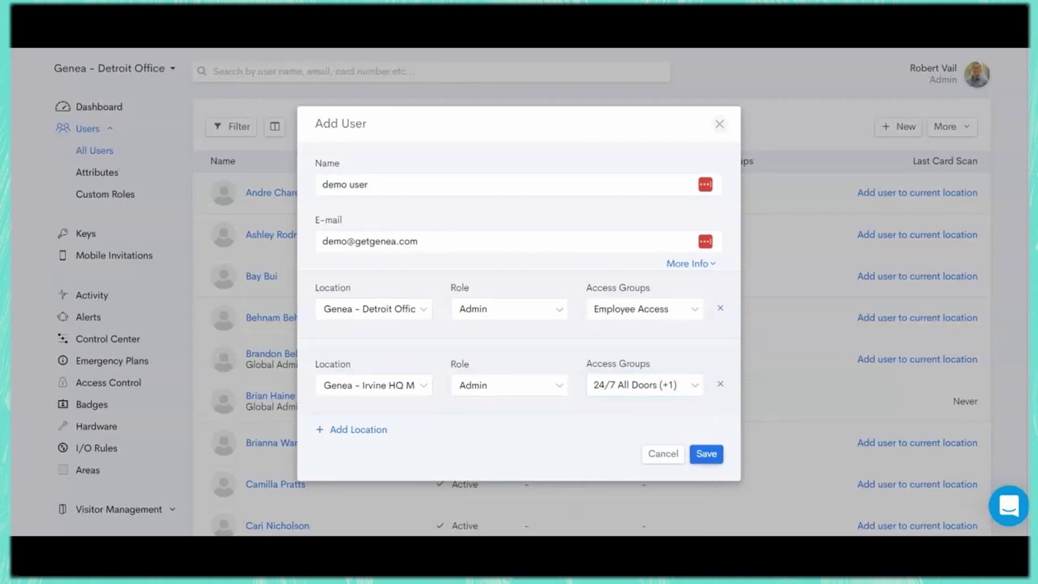
key(Escape)
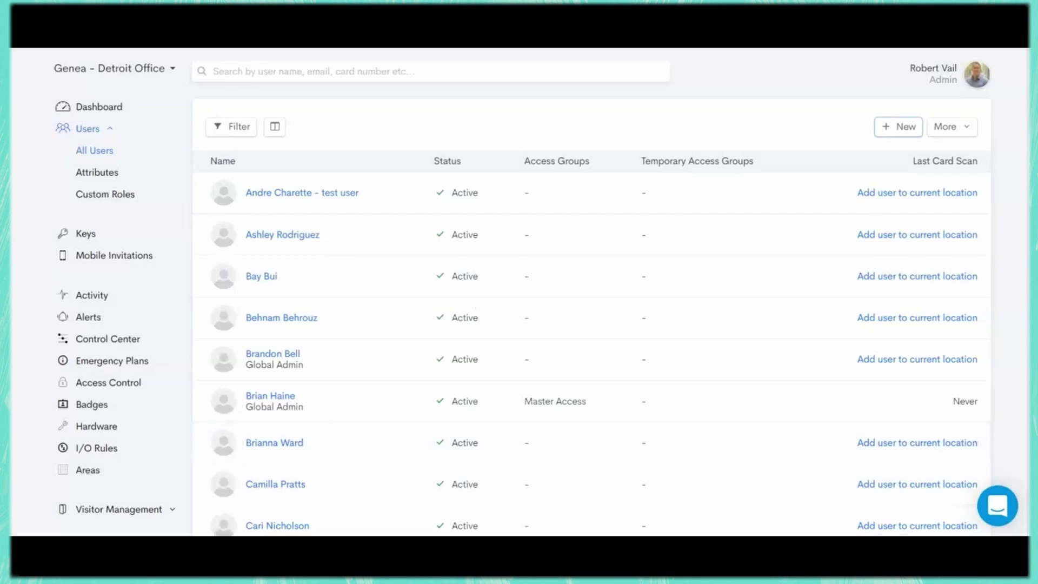
- Search for the admin user by name, open their profile, and edit its Custom Attributes
click(214, 72)
text(robert v)
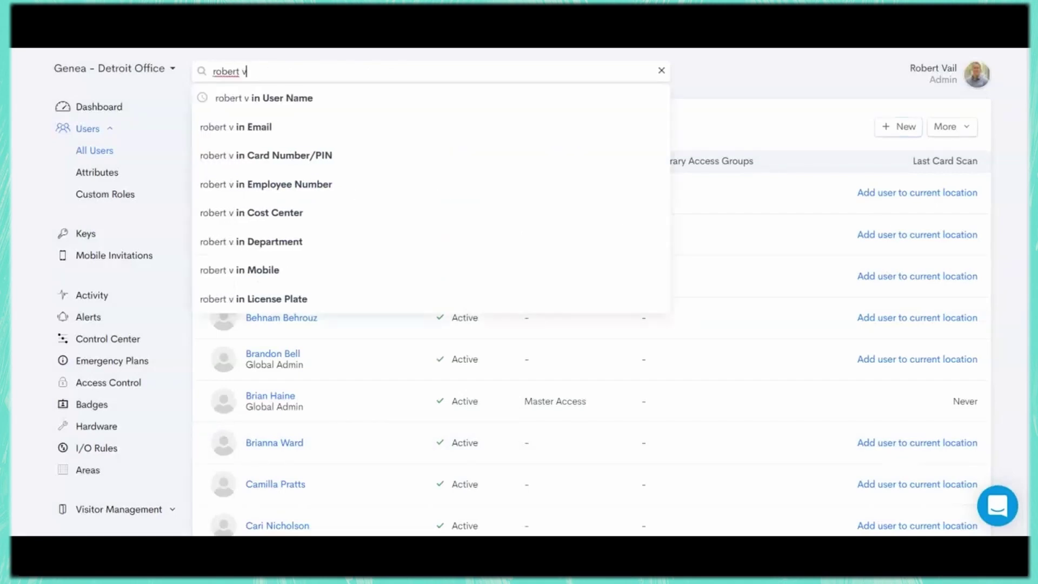
key(Return)
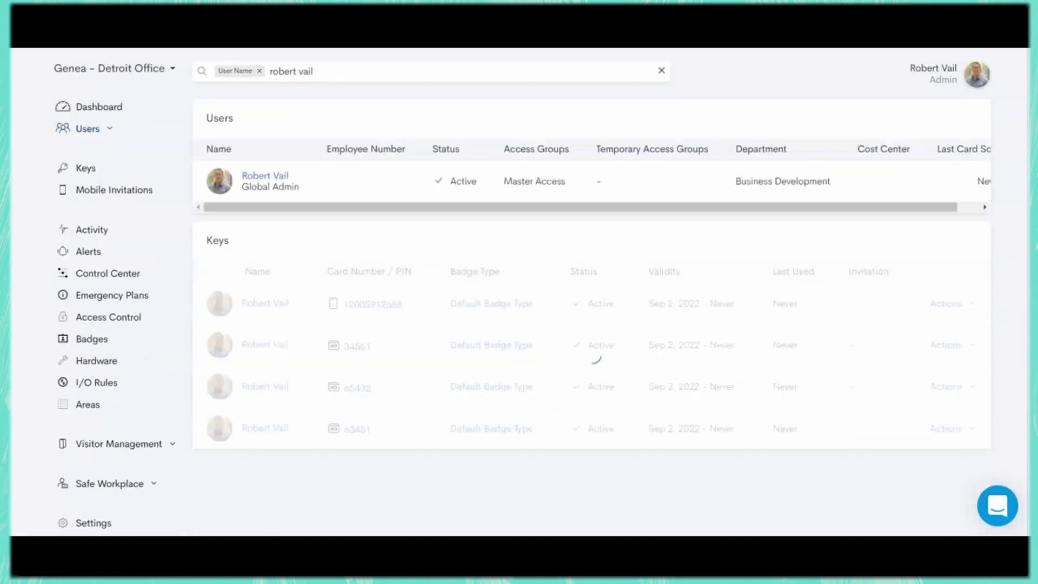
click(266, 174)
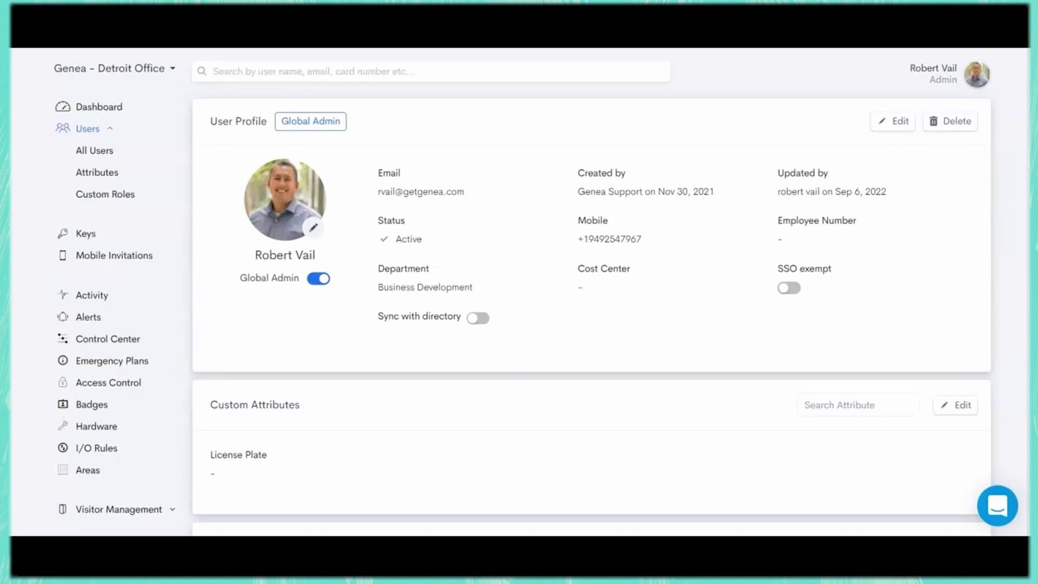
scroll(592, 302, down, 4)
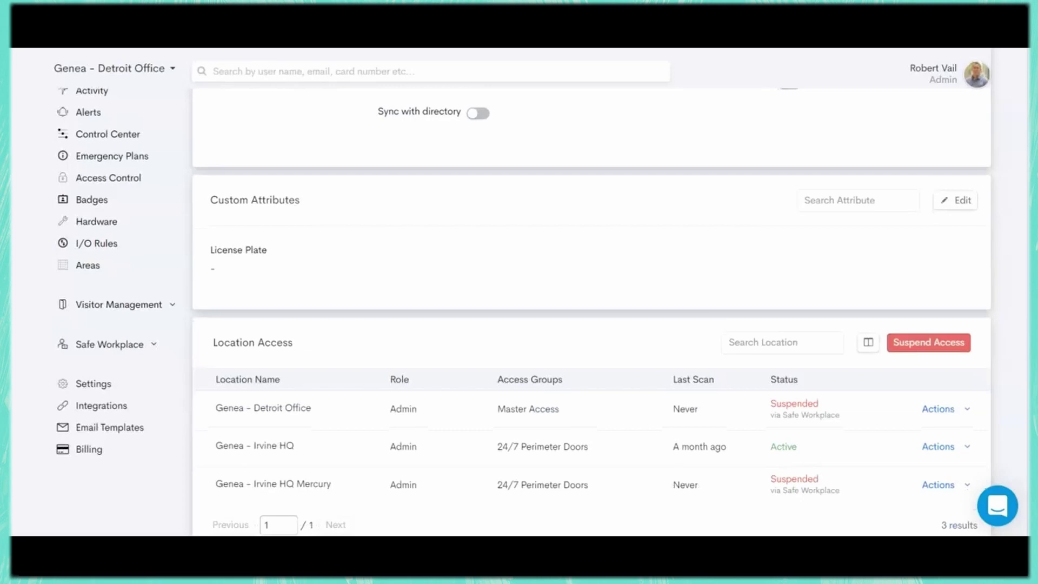
click(955, 200)
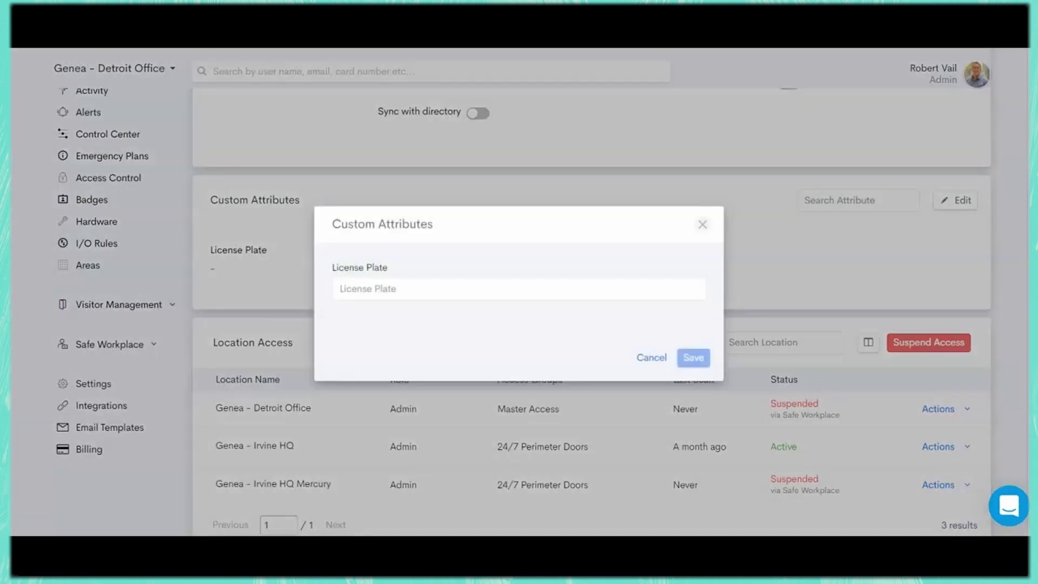
click(378, 289)
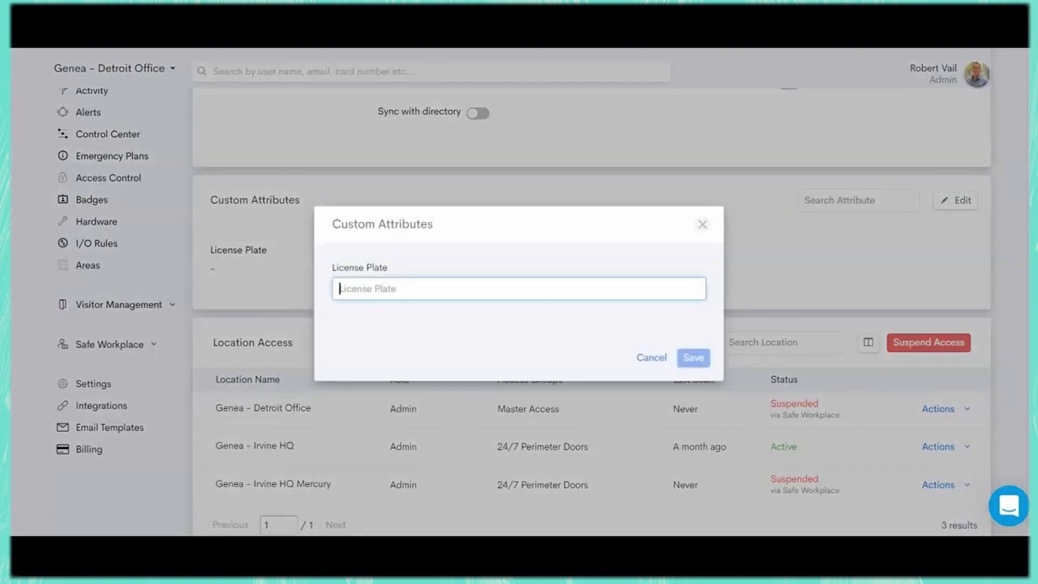
key(Escape)
scroll(524, 305, down, 3)
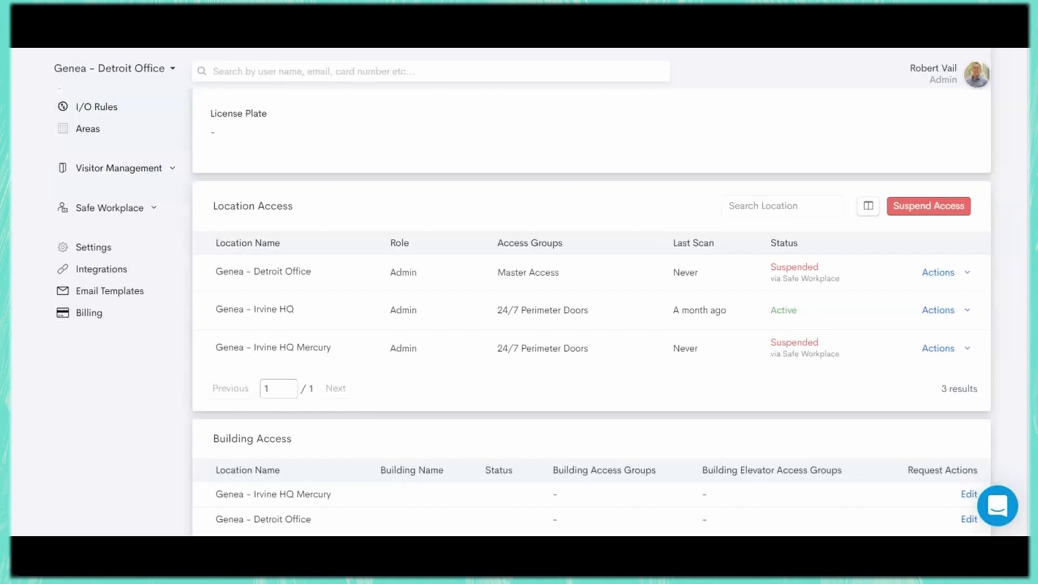
scroll(592, 303, down, 4)
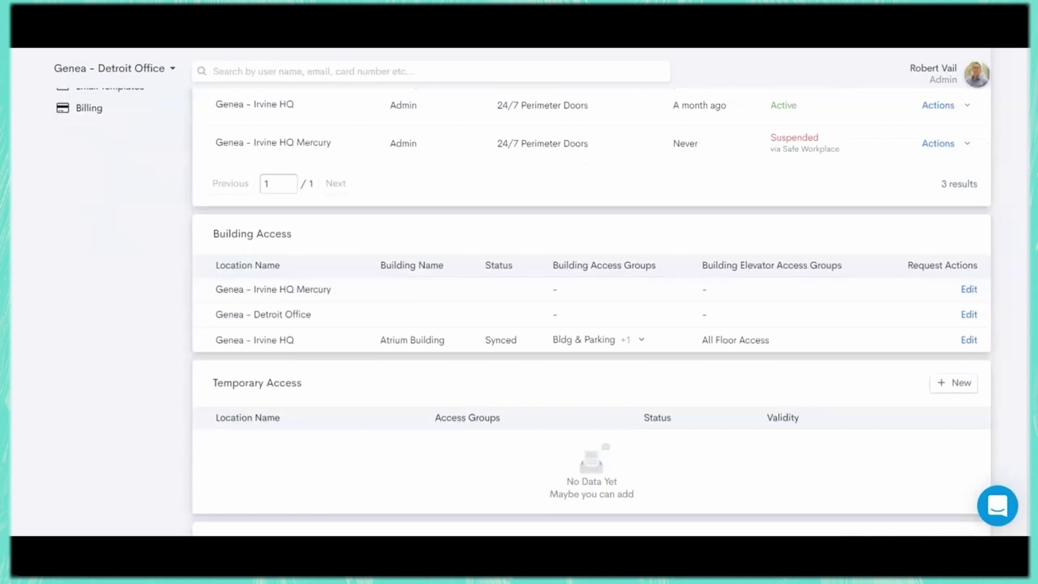
scroll(591, 303, down, 3)
scroll(593, 314, down, 1)
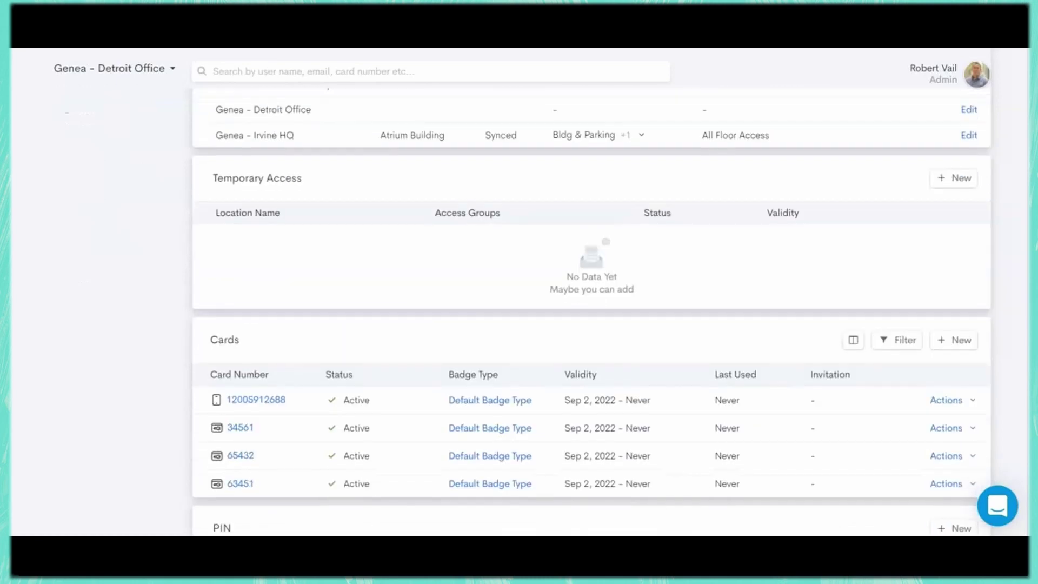
click(954, 178)
click(518, 268)
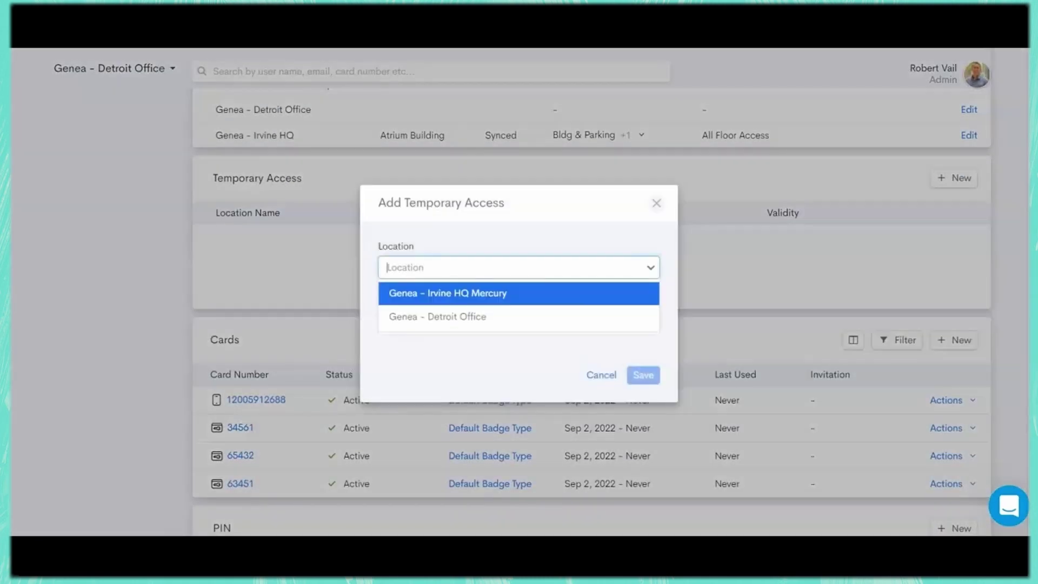
click(438, 315)
click(518, 200)
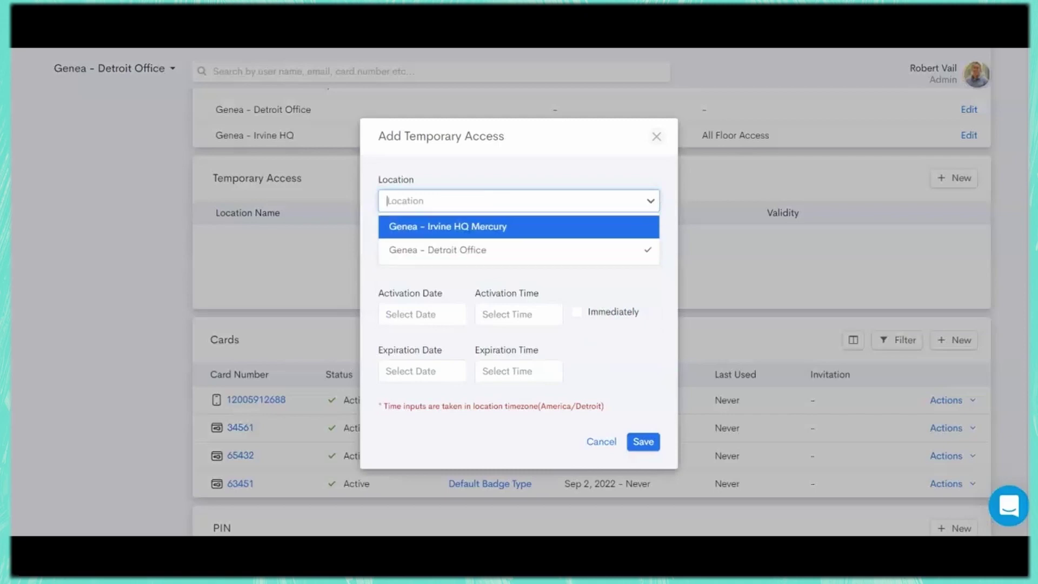
click(448, 226)
click(518, 257)
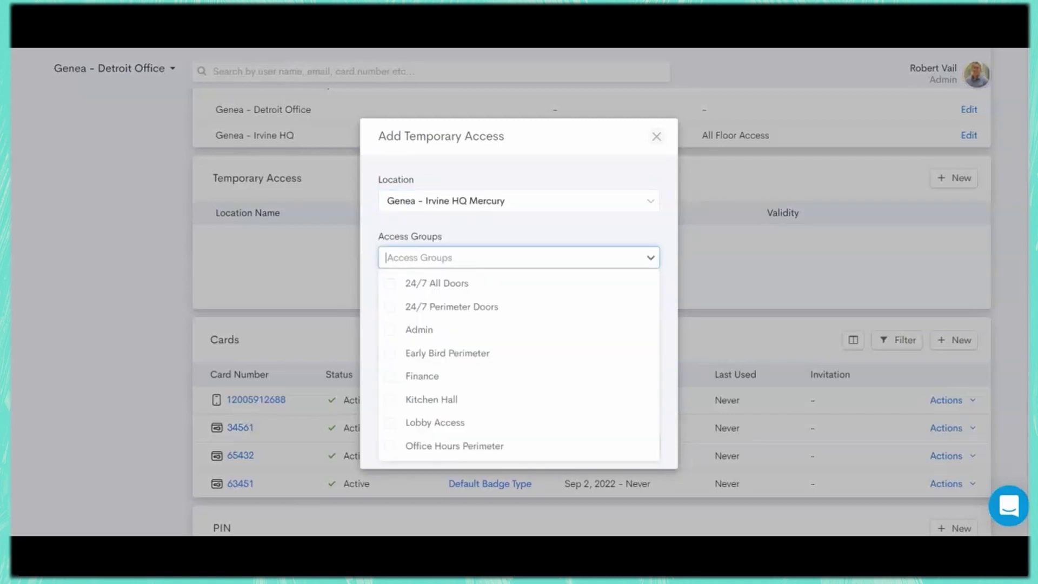
text(Admin)
key(Return)
key(Escape)
click(422, 314)
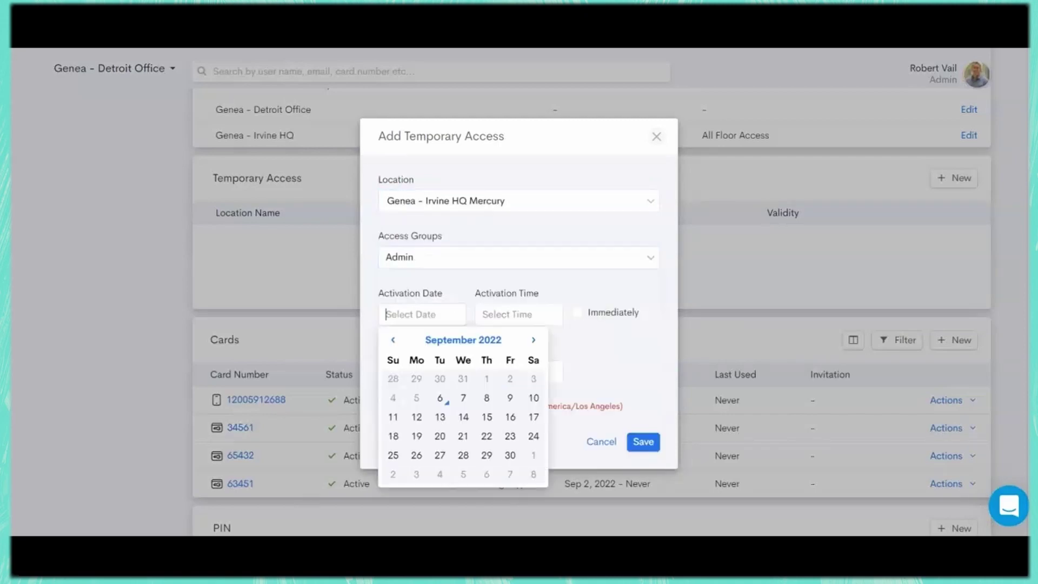
click(463, 398)
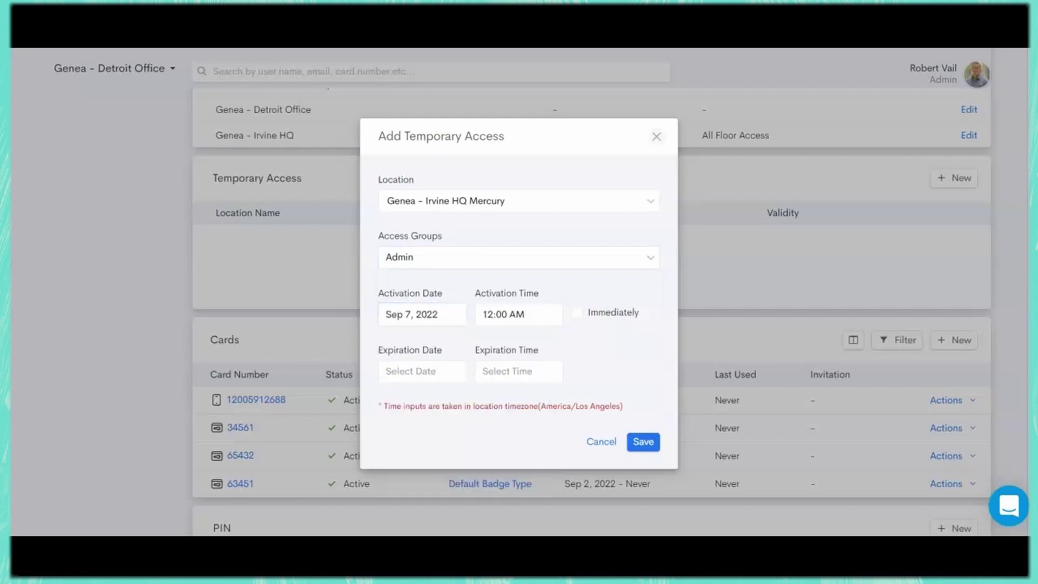
click(422, 371)
click(457, 474)
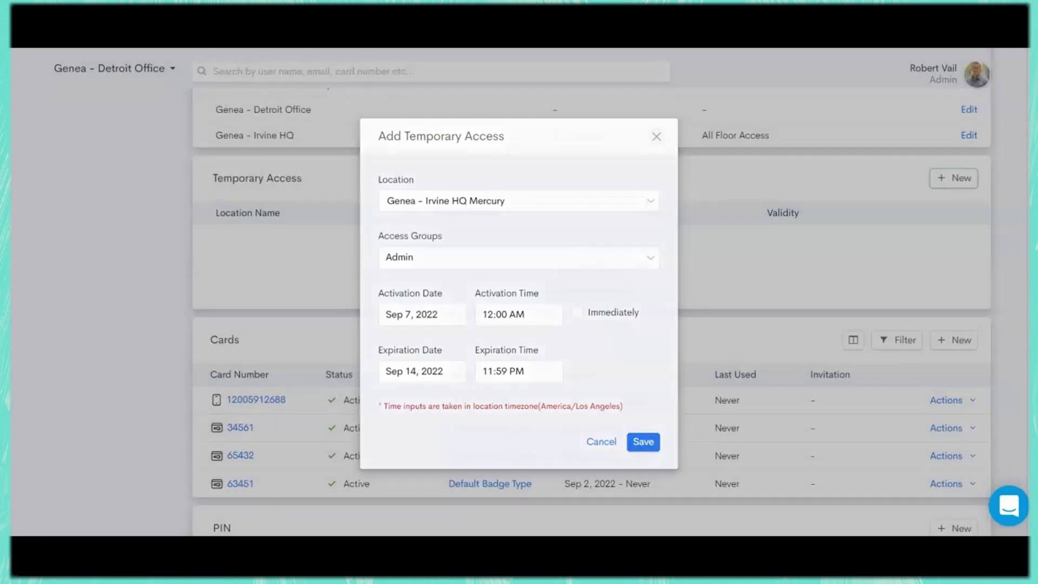
key(Escape)
scroll(593, 310, down, 4)
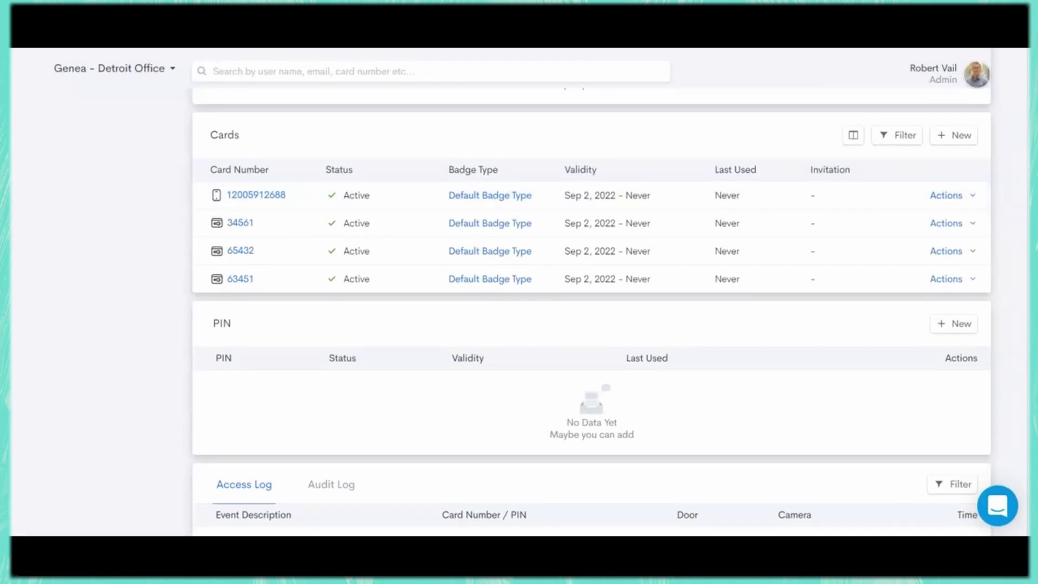
- Add a new card numbered 123456 with Default Badge Type as a Mobile Key
click(954, 135)
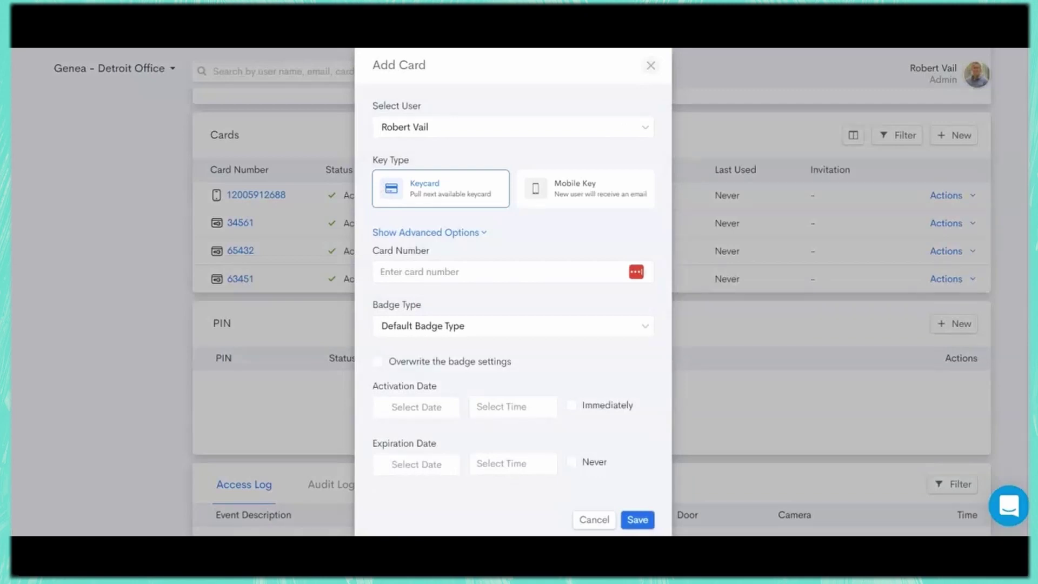
click(420, 272)
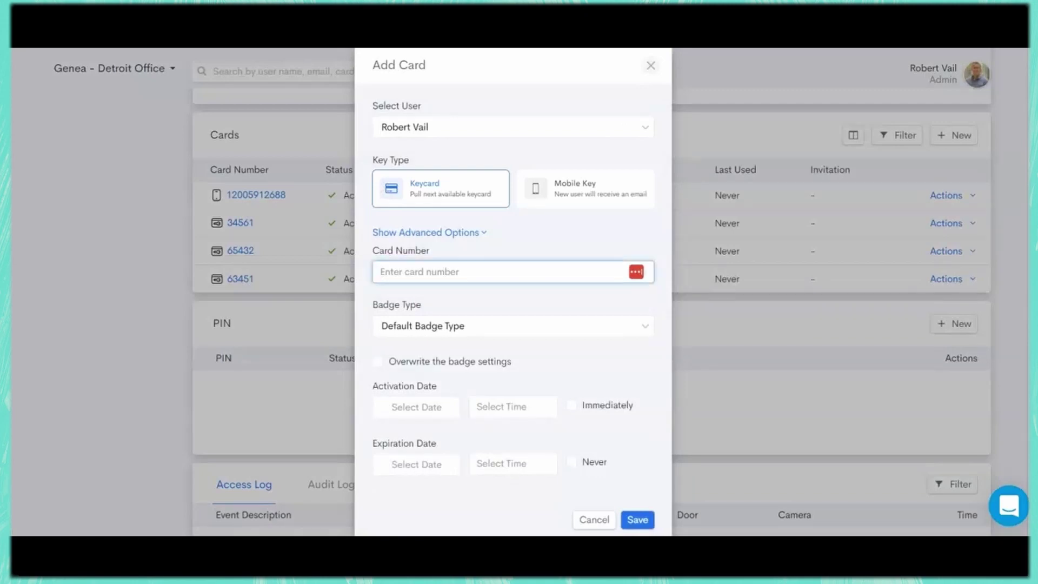
text(123456)
click(513, 325)
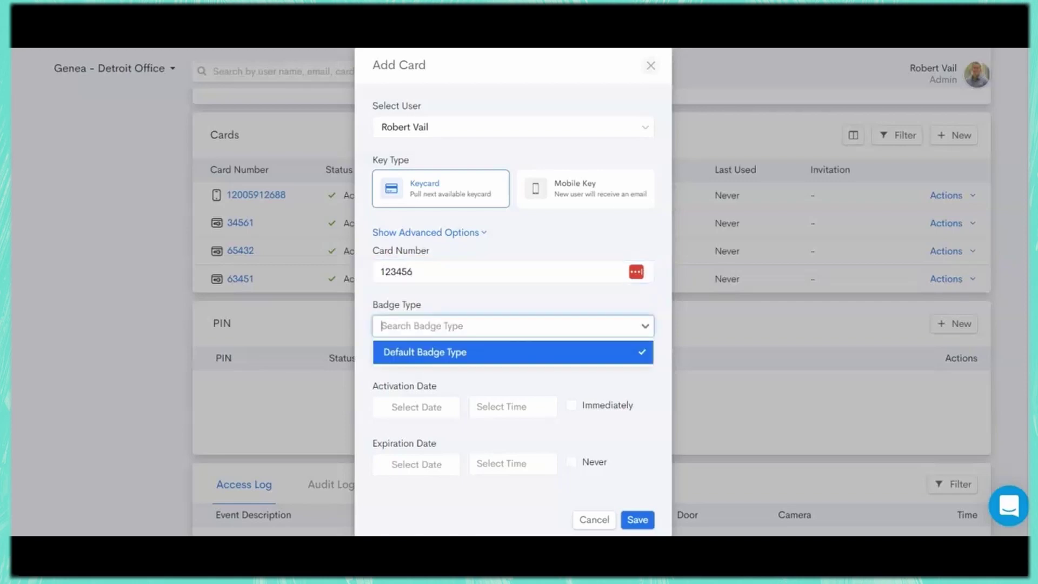
key(Return)
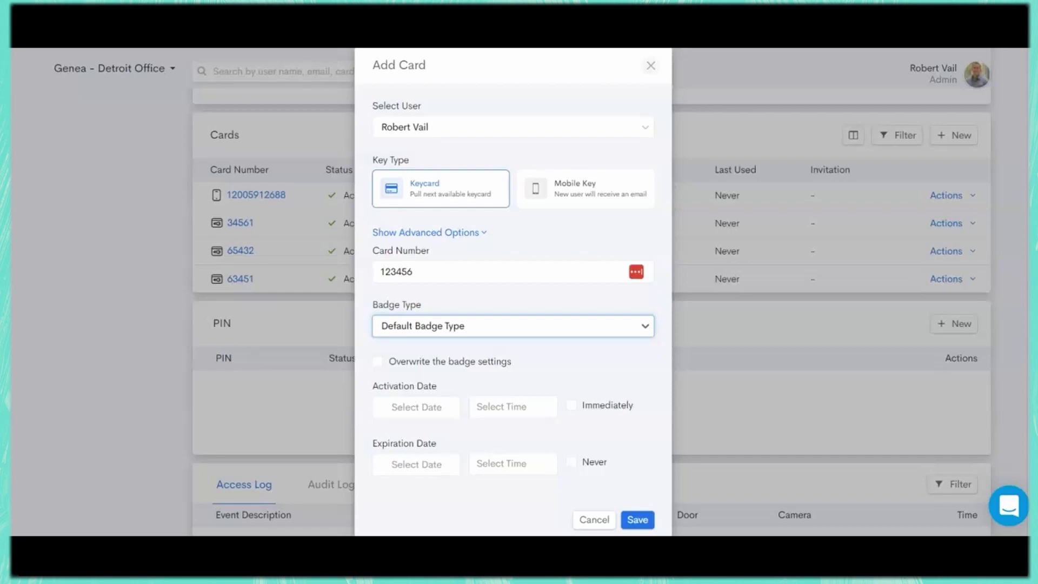
click(586, 189)
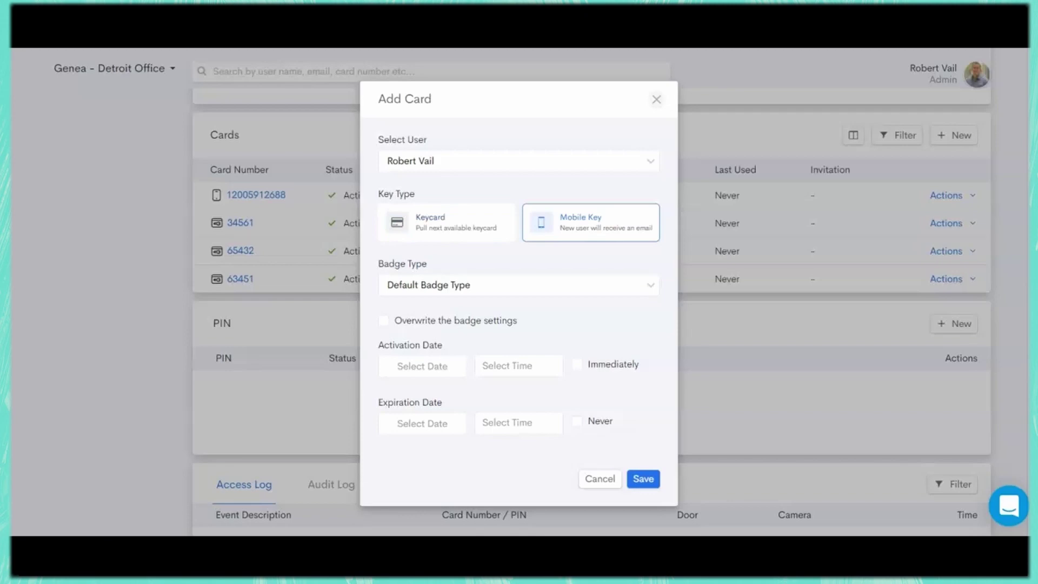
- Open and dismiss the Activation Date calendar, then cancel the Add Card form without saving
click(423, 366)
key(Escape)
click(599, 478)
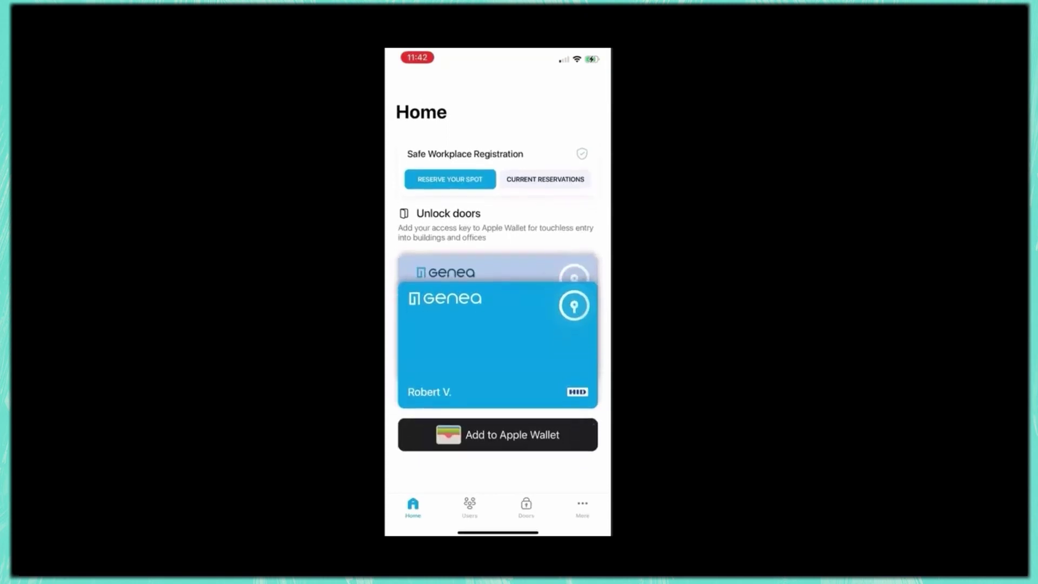
click(470, 508)
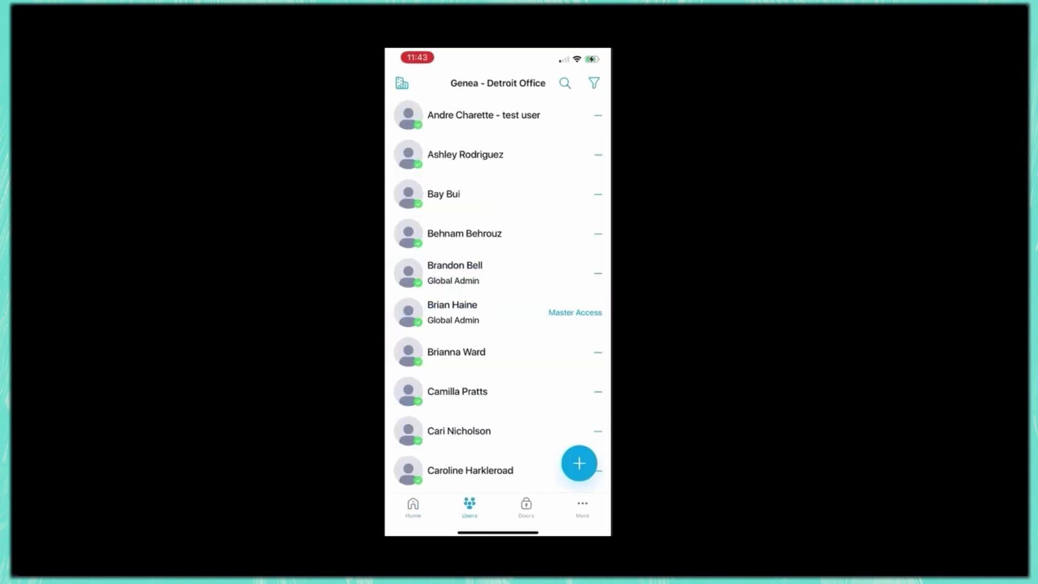
click(526, 507)
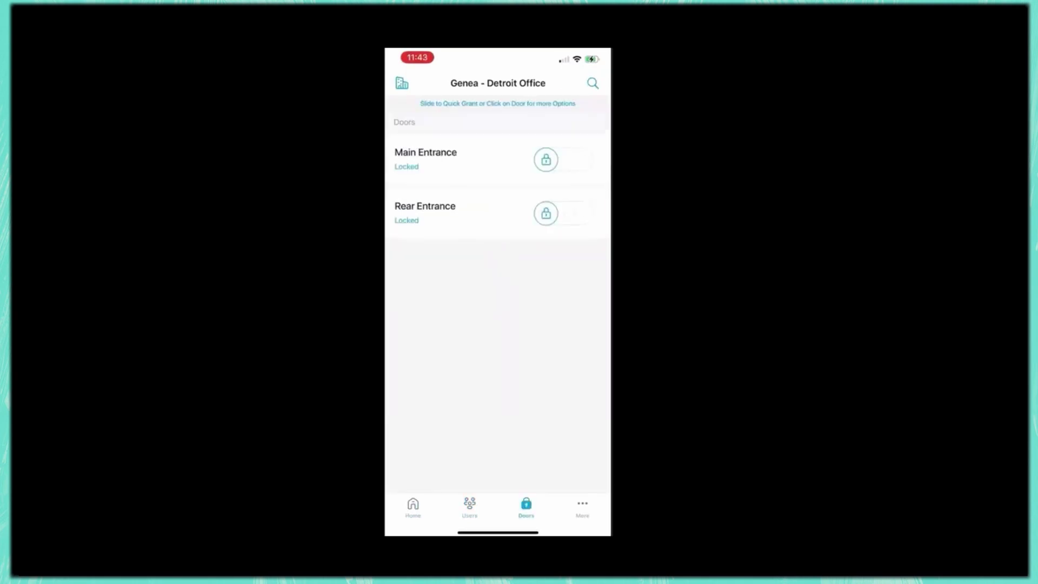
click(413, 508)
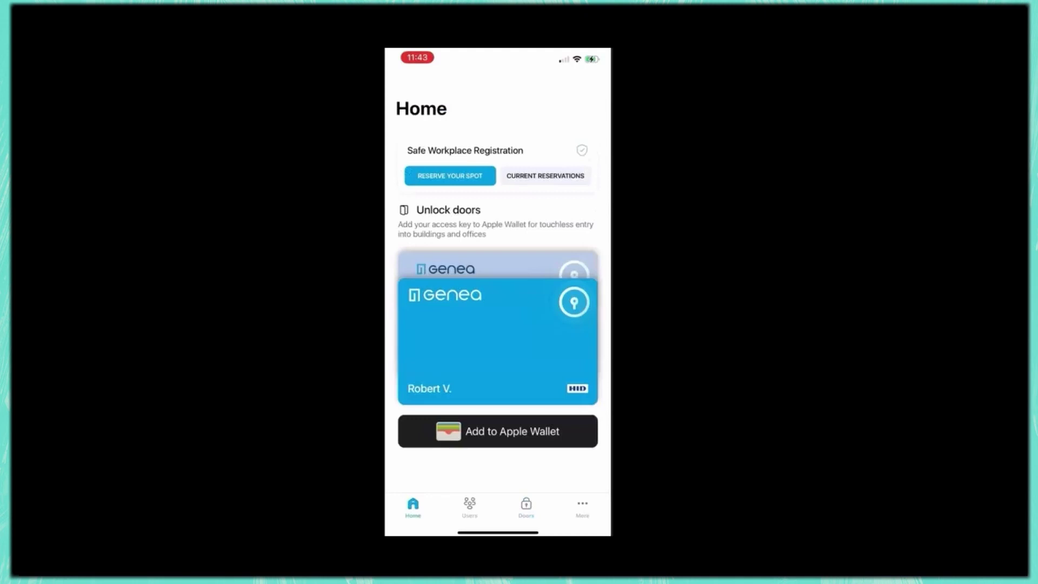
- Add the Genea access key to Apple Wallet as an Express Pass and dismiss the confirmation
click(497, 431)
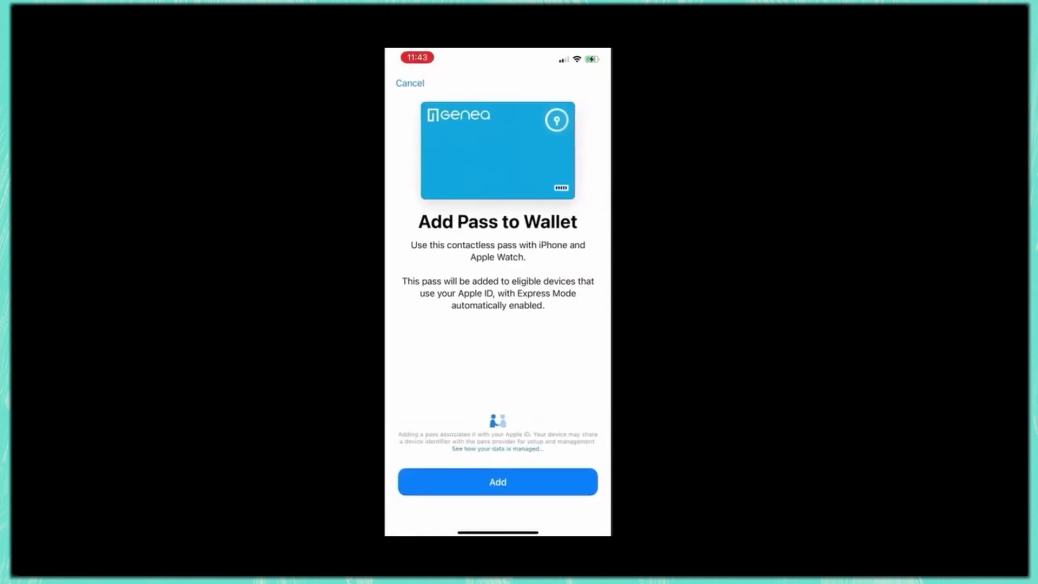
click(498, 482)
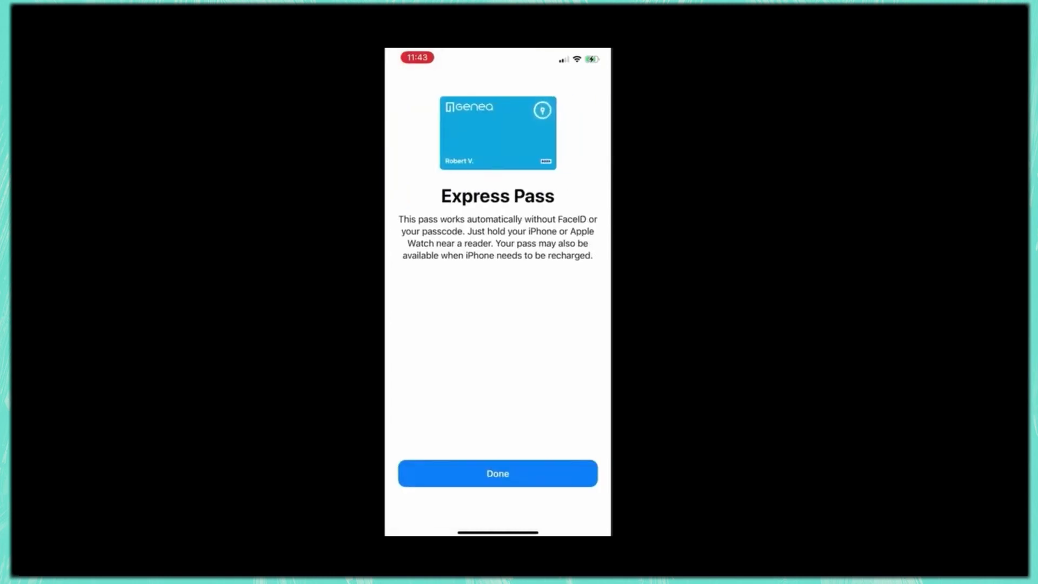
click(498, 473)
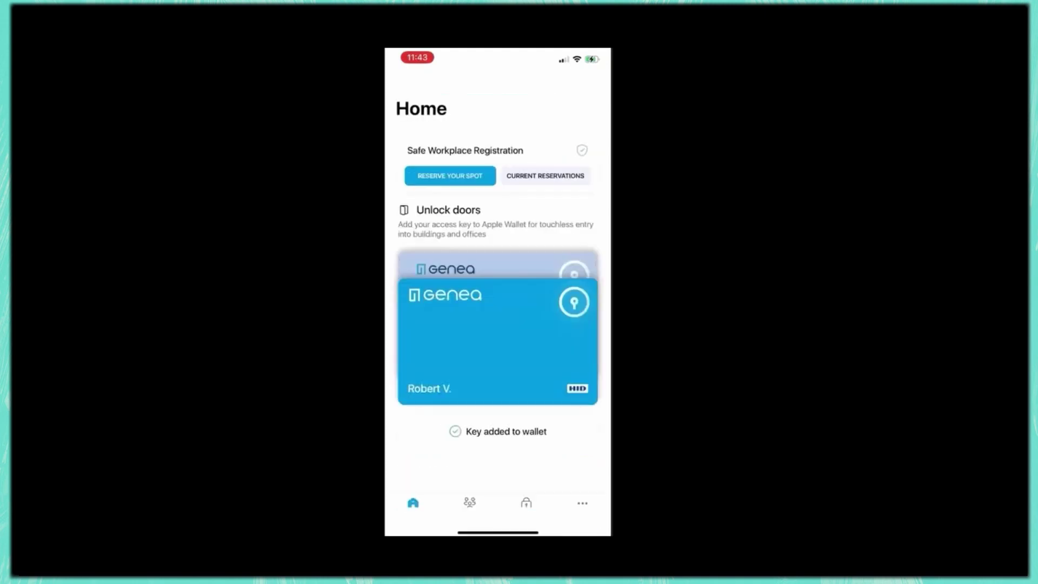
- Leave the Genea app and view the Genea access card alone in Apple Wallet
drag(498, 532, 498, 379)
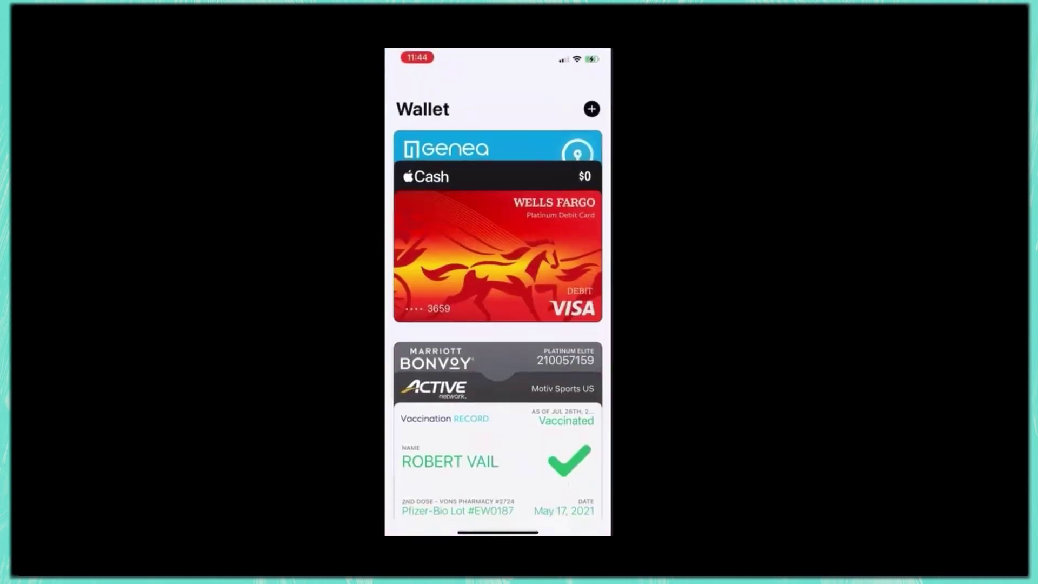
click(487, 148)
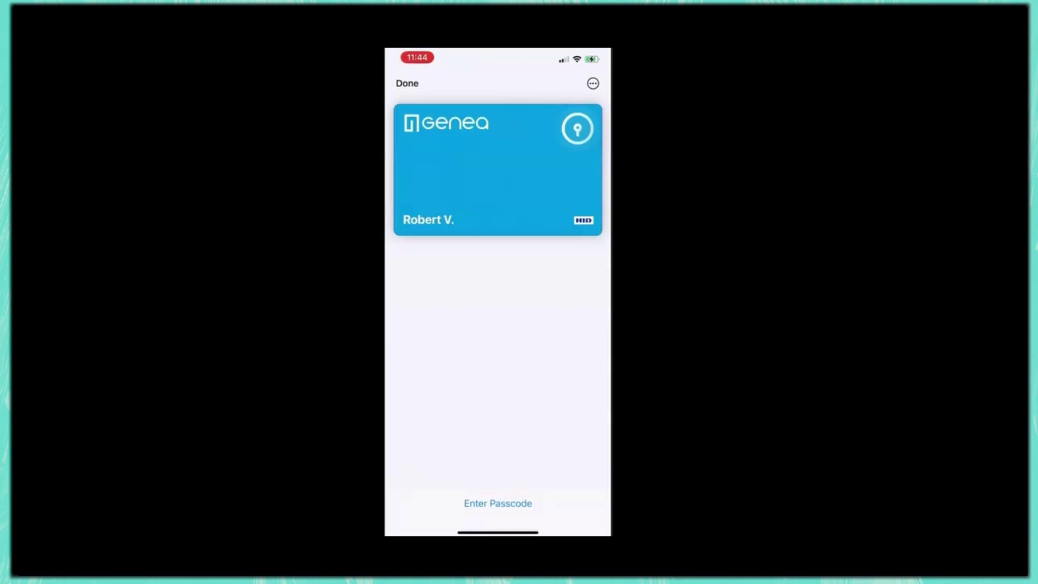